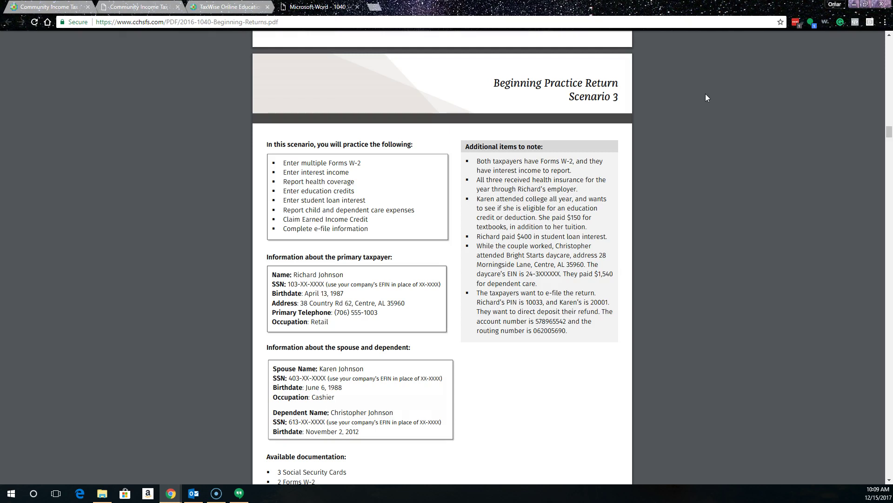
Step: Open the beginner practice return scenarios, then switch back to the Tax Returns list
{"action": "left_click", "coordinate": [228, 7]}
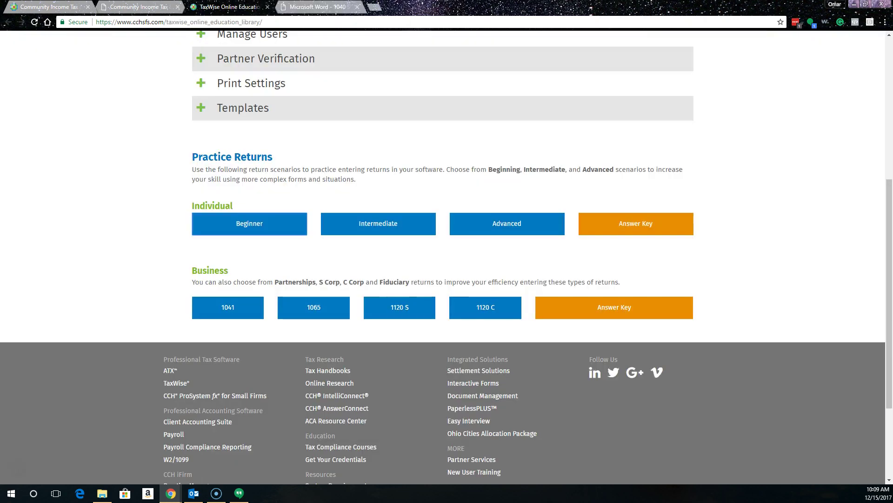
{"action": "left_click", "coordinate": [257, 231]}
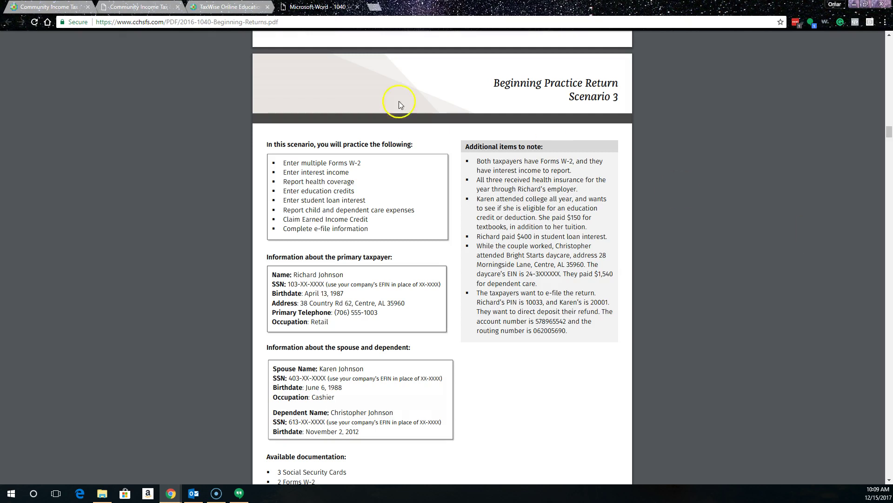
{"action": "left_click", "coordinate": [228, 6]}
{"action": "key", "text": "ctrl+shift+Tab"}
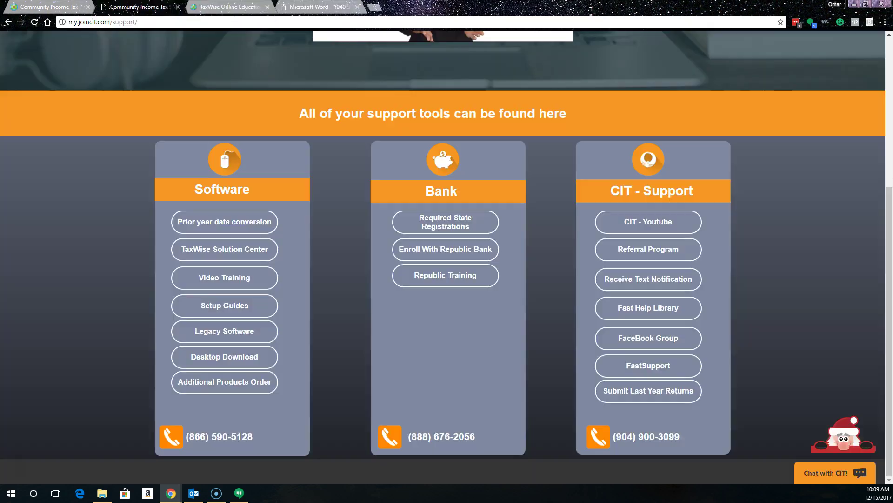
{"action": "key", "text": "ctrl+shift+Tab"}
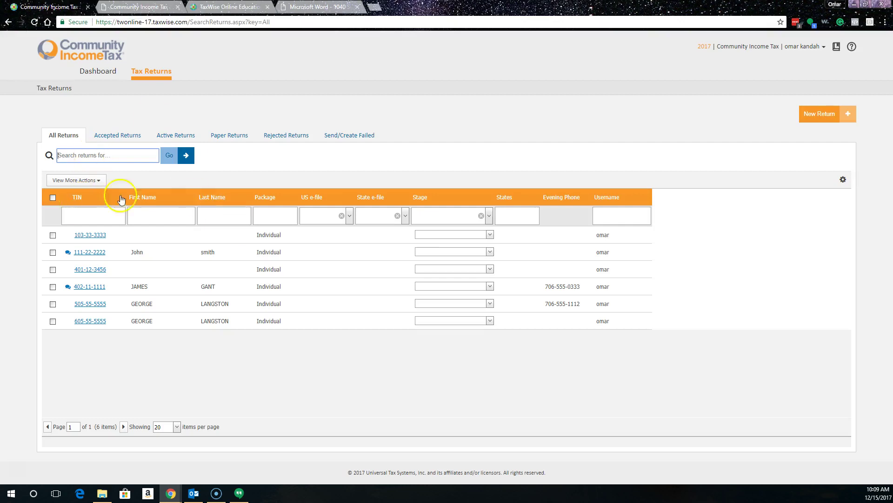
Step: Start a new return and enter the taxpayer's SSN in both SSN fields
{"action": "left_click", "coordinate": [820, 115]}
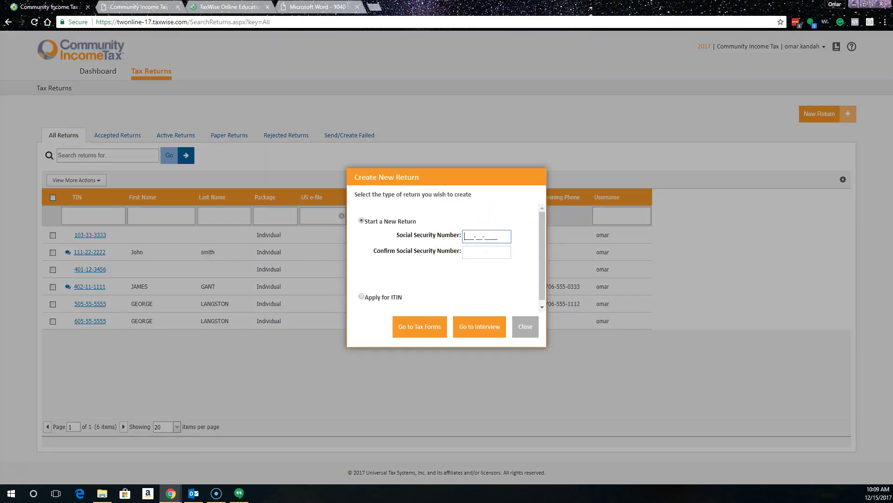
{"action": "type", "text": "103333333"}
{"action": "key", "text": "Tab"}
{"action": "type", "text": "103333333"}
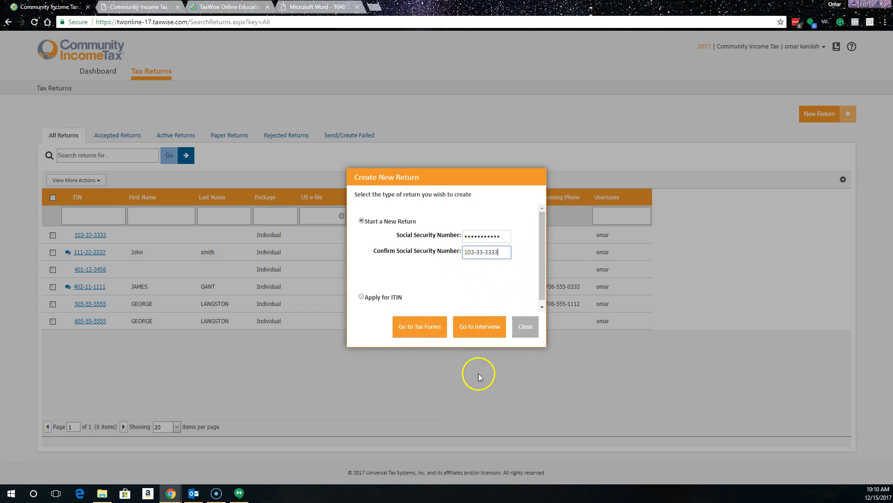
{"action": "left_click", "coordinate": [417, 326]}
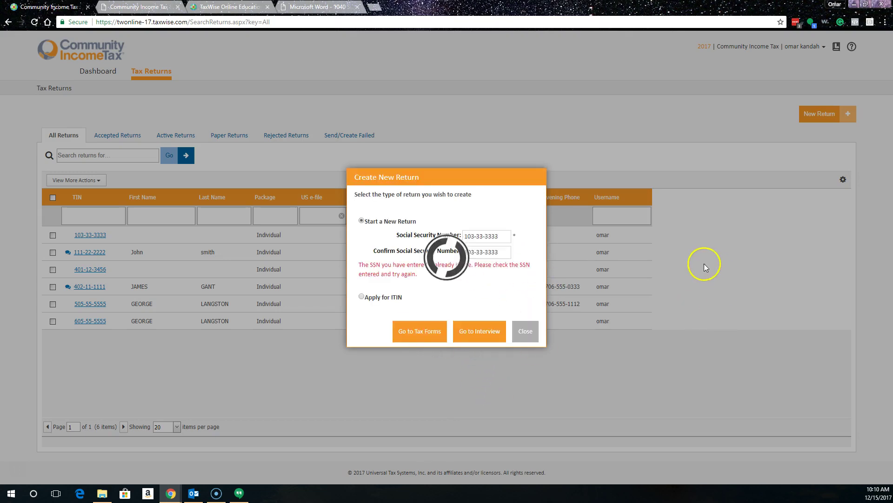
Step: Correct the SSN and its confirmation to an unused number, then create a fresh return
{"action": "left_click", "coordinate": [511, 237]}
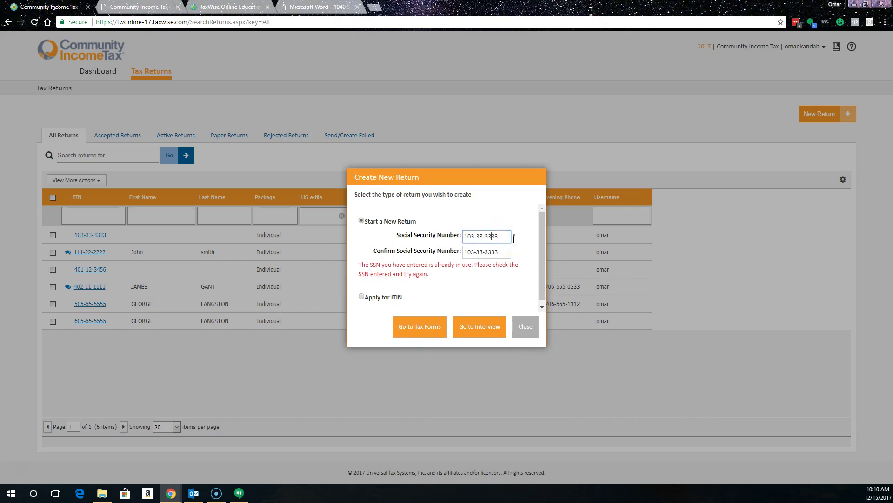
{"action": "key", "text": "shift+Right"}
{"action": "key", "text": "shift+Right"}
{"action": "key", "text": "shift+Right"}
{"action": "key", "text": "shift+Right"}
{"action": "key", "text": "shift+Right"}
{"action": "key", "text": "shift+Right"}
{"action": "key", "text": "shift+Right"}
{"action": "type", "text": "44-4444"}
{"action": "key", "text": "Tab"}
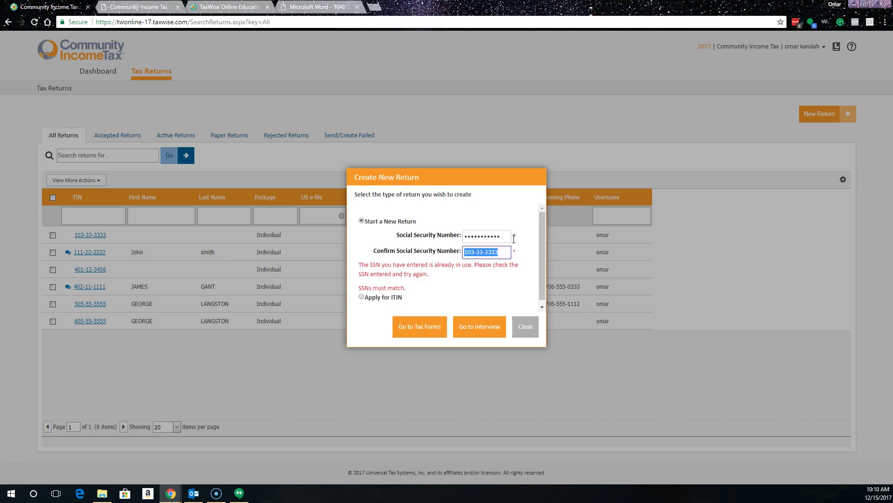
{"action": "key", "text": "Right"}
{"action": "key", "text": "Left"}
{"action": "key", "text": "BackSpace"}
{"action": "key", "text": "BackSpace"}
{"action": "key", "text": "BackSpace"}
{"action": "key", "text": "BackSpace"}
{"action": "key", "text": "BackSpace"}
{"action": "key", "text": "BackSpace"}
{"action": "key", "text": "BackSpace"}
{"action": "type", "text": "444444"}
{"action": "left_click", "coordinate": [414, 327]}
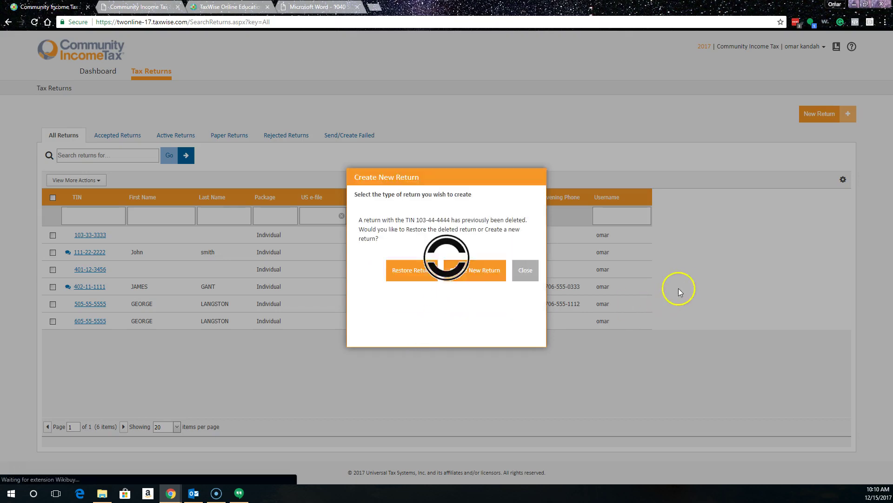
{"action": "left_click", "coordinate": [447, 335]}
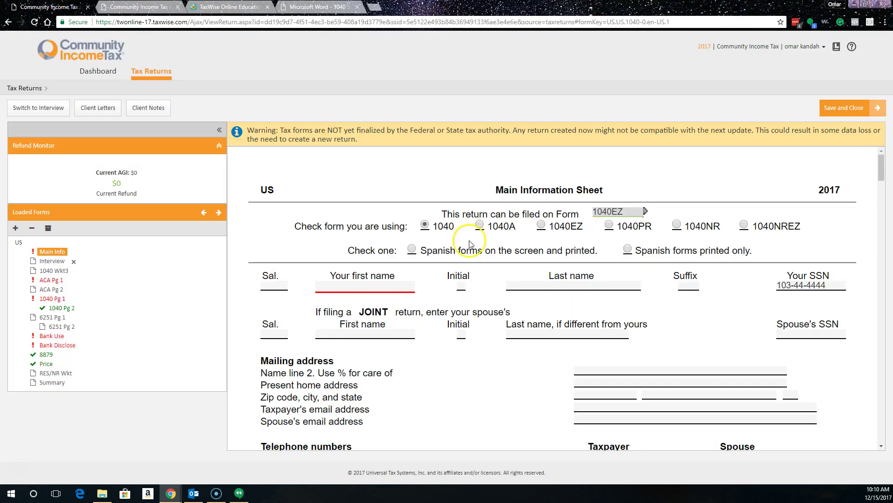
Step: Enter the taxpayer's and spouse's first and last names on Main Info
{"action": "left_click", "coordinate": [337, 287]}
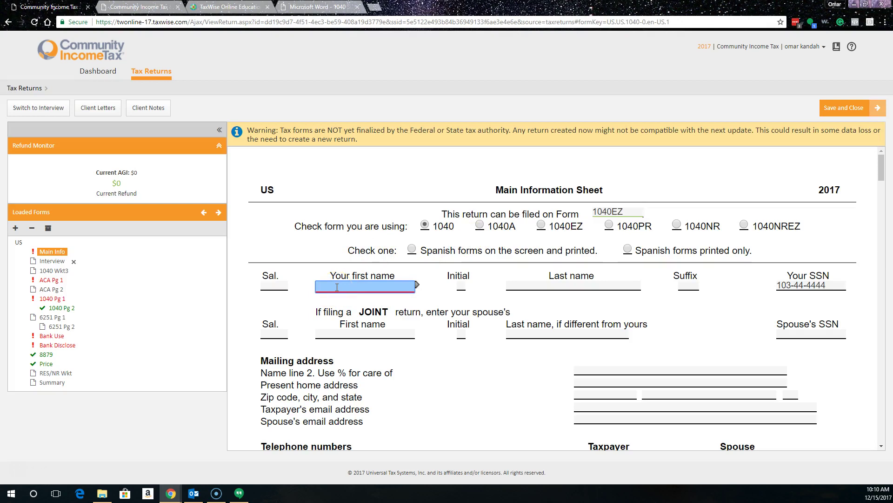
{"action": "type", "text": "rom"}
{"action": "key", "text": "BackSpace"}
{"action": "key", "text": "BackSpace"}
{"action": "key", "text": "Tab"}
{"action": "key", "text": "Tab"}
{"action": "key", "text": "Tab"}
{"action": "key", "text": "Tab"}
{"action": "key", "text": "Tab"}
{"action": "key", "text": "Tab"}
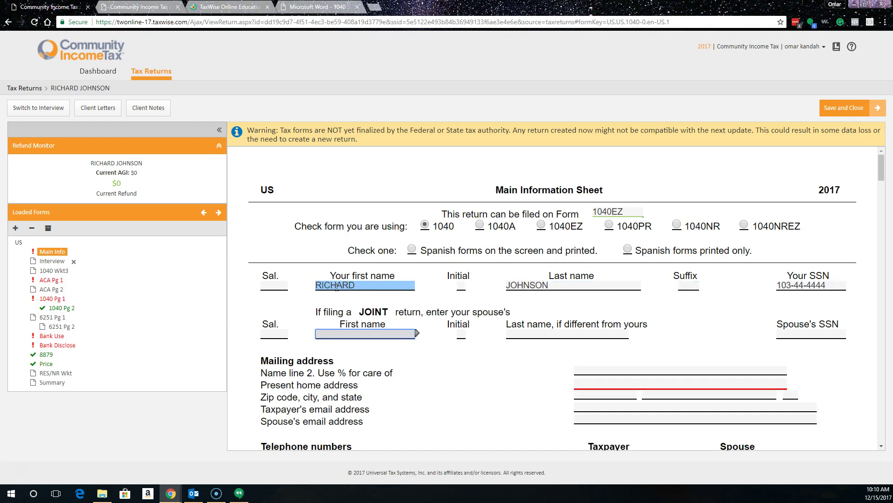
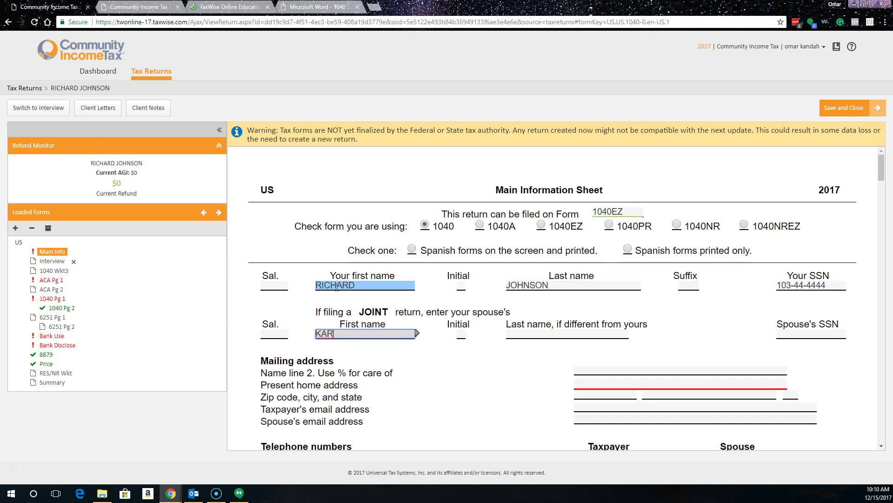
{"action": "key", "text": "Tab"}
{"action": "key", "text": "Tab"}
Step: Enter the spouse's SSN, the street address and the ZIP code so city and state fill in
{"action": "key", "text": "Tab"}
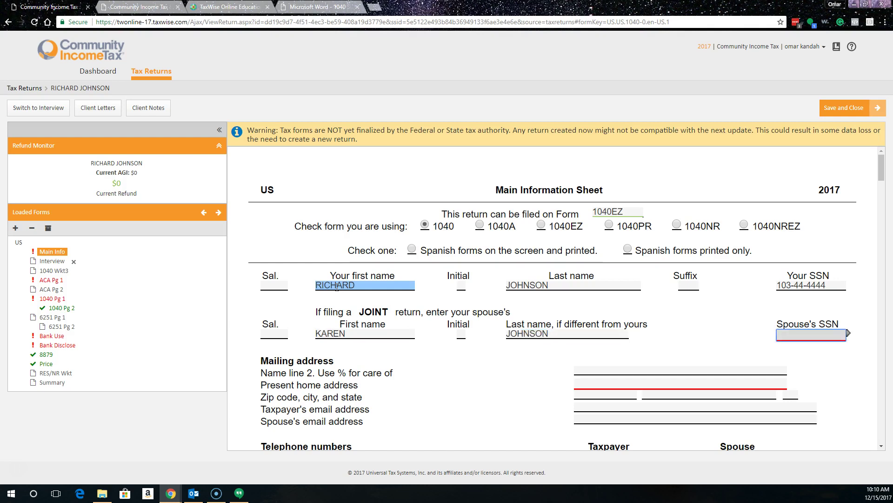
{"action": "type", "text": "613-44-4444"}
{"action": "key", "text": "Tab"}
{"action": "key", "text": "Tab"}
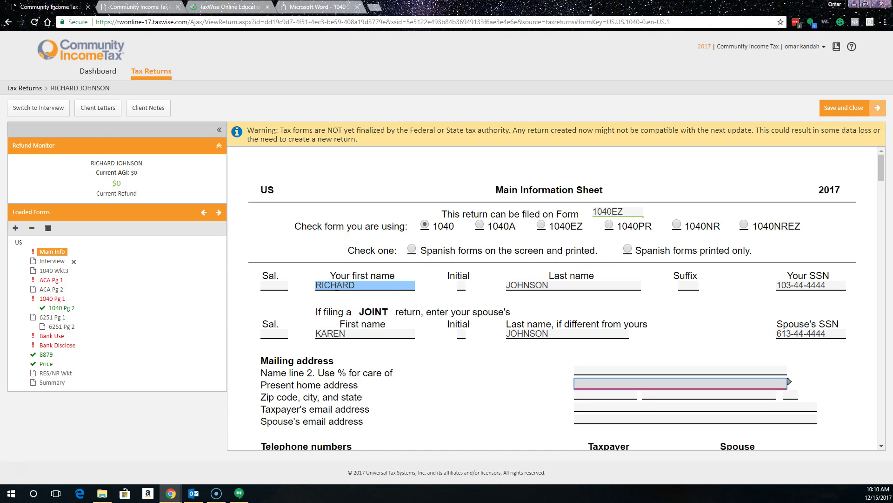
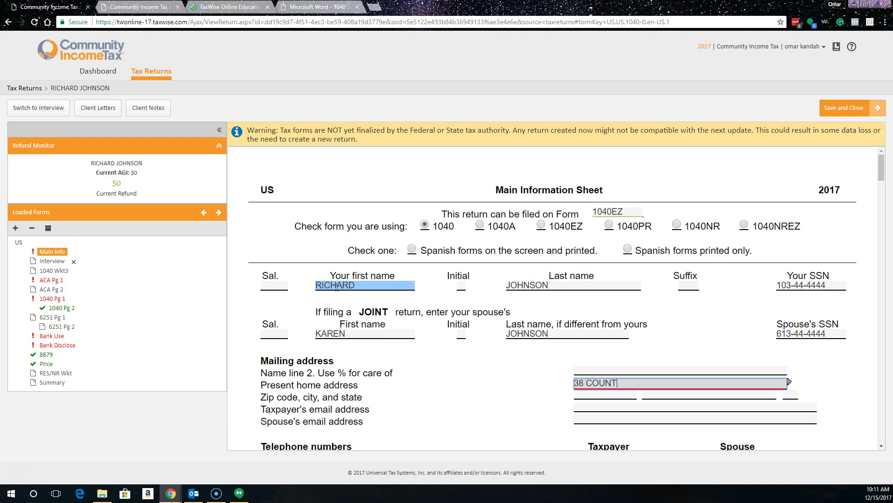
{"action": "key", "text": "Return"}
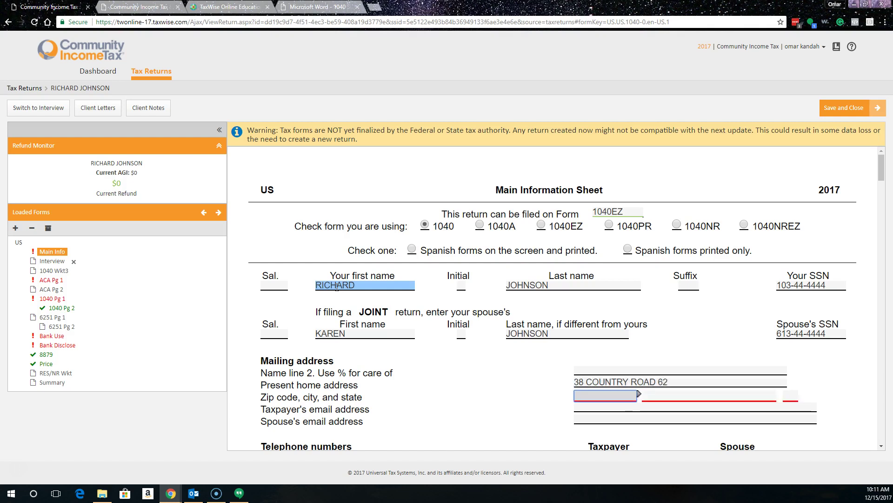
{"action": "type", "text": "35960-"}
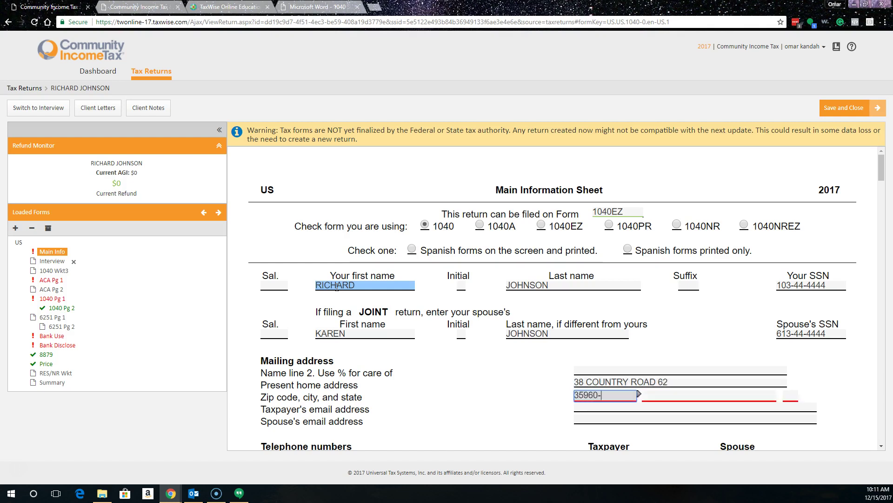
{"action": "key", "text": "Return"}
Step: Enter the taxpayer's daytime and evening phone numbers
{"action": "scroll", "coordinate": [744, 354], "scroll_direction": "down", "scroll_amount": 5}
{"action": "left_click", "coordinate": [604, 224]}
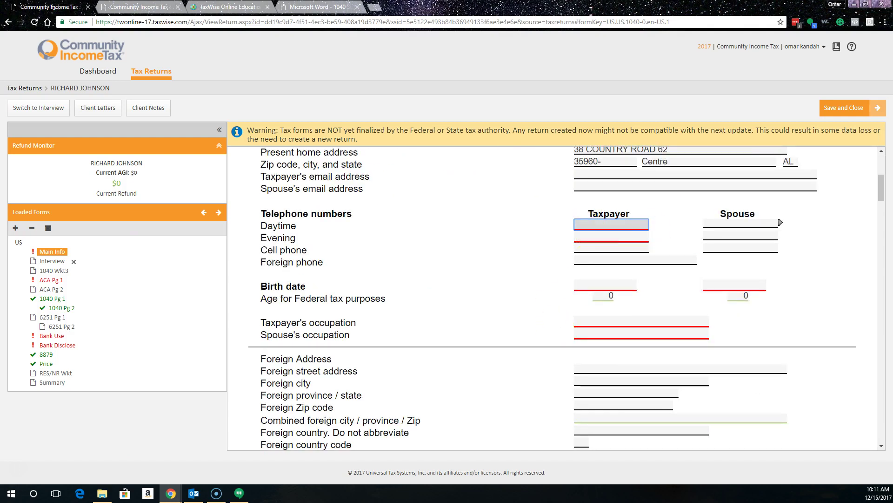
{"action": "type", "text": "706-555-1003"}
{"action": "key", "text": "Return"}
{"action": "key", "text": "Return"}
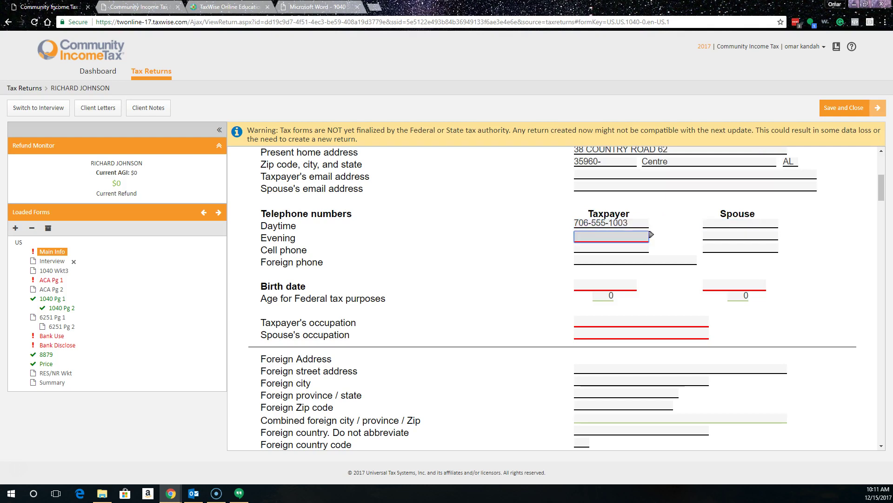
{"action": "type", "text": "706-555-1003"}
{"action": "key", "text": "Return"}
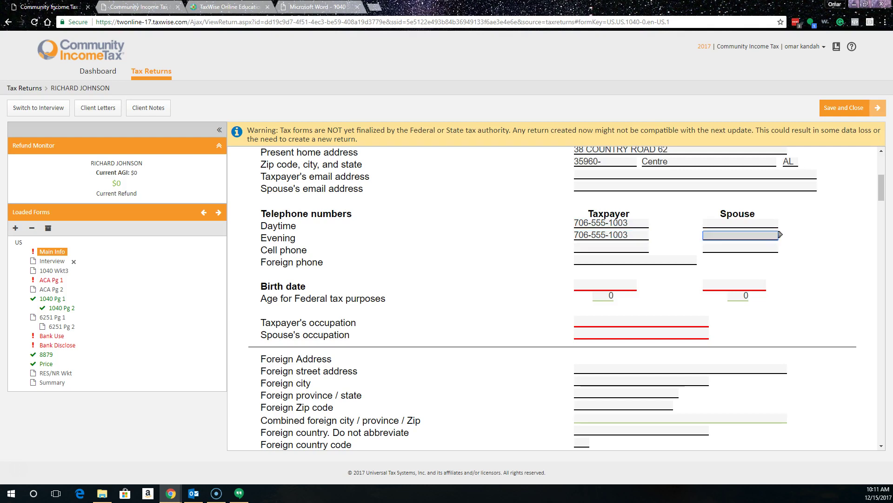
{"action": "left_click", "coordinate": [600, 285]}
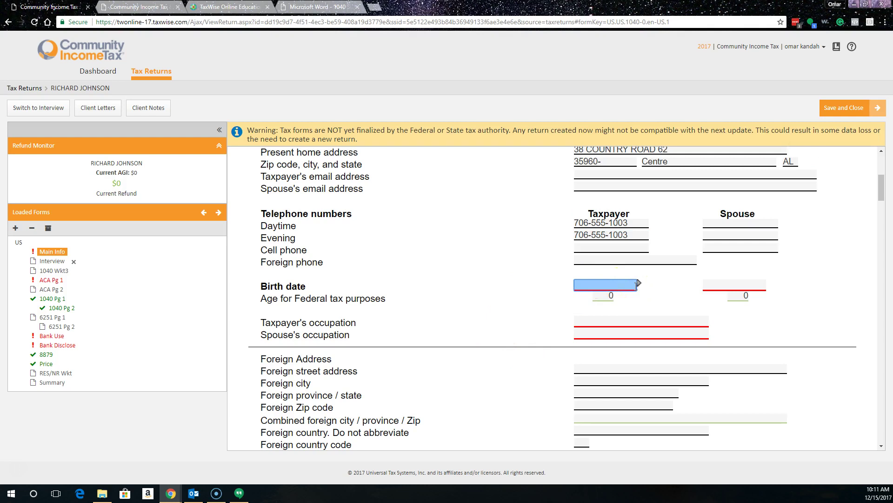
{"action": "type", "text": "04/13/1978"}
{"action": "key", "text": "Return"}
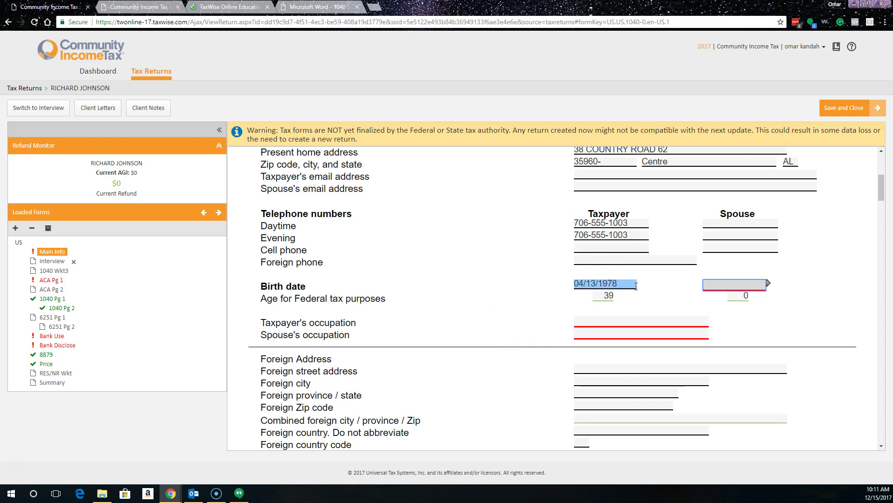
{"action": "type", "text": "06/06/1988"}
{"action": "key", "text": "Return"}
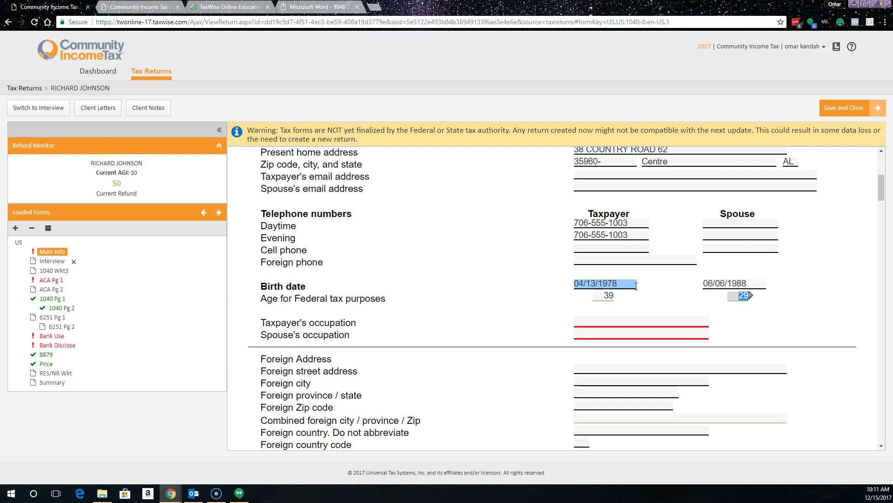
{"action": "key", "text": "Return"}
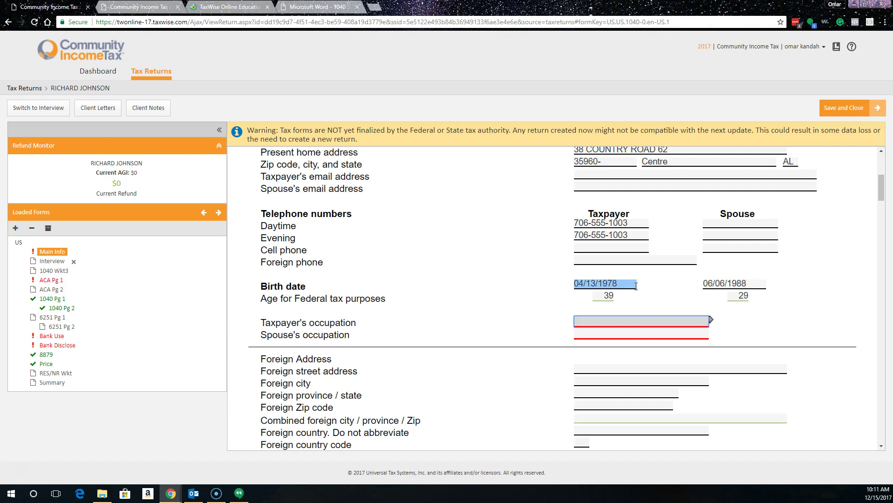
{"action": "type", "text": "RETAIL"}
{"action": "key", "text": "Return"}
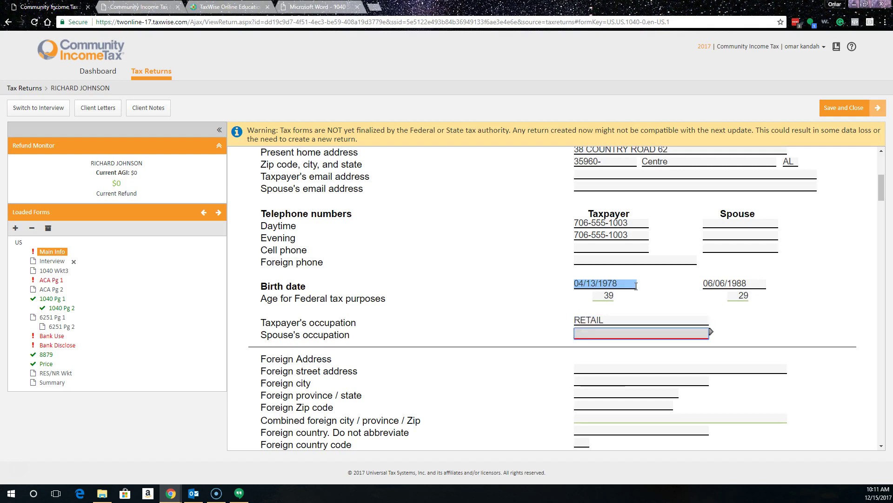
{"action": "type", "text": "CASHIER"}
{"action": "key", "text": "Return"}
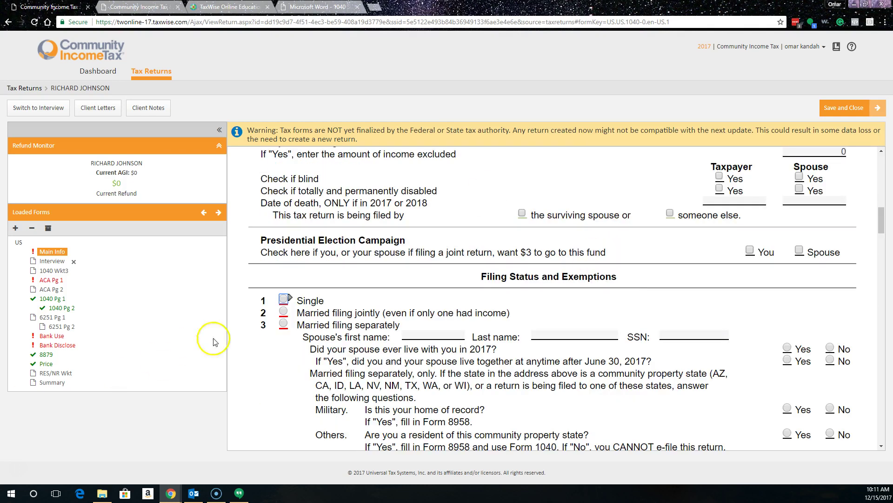
Step: Choose Married filing jointly and enter the son's name, birth date and SSN in dependent row 1
{"action": "left_click", "coordinate": [283, 312]}
{"action": "scroll", "coordinate": [478, 314], "scroll_direction": "down", "scroll_amount": 6}
{"action": "scroll", "coordinate": [478, 314], "scroll_direction": "down", "scroll_amount": 5}
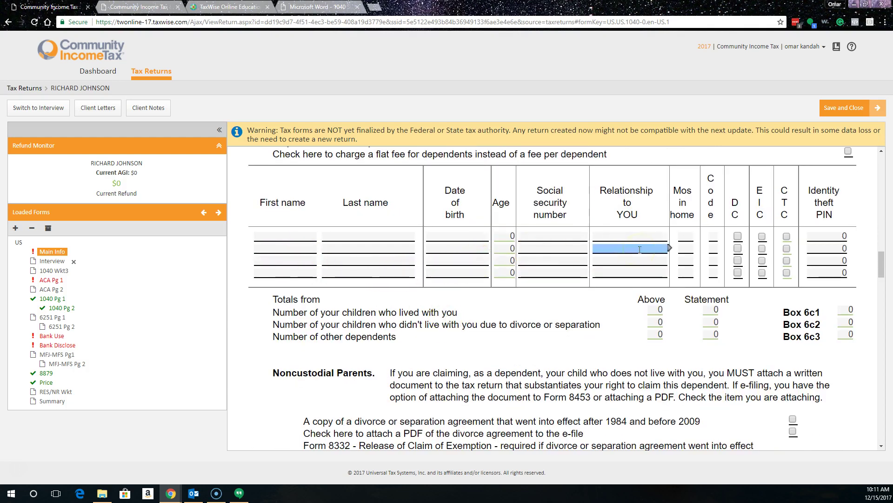
{"action": "left_click", "coordinate": [281, 233]}
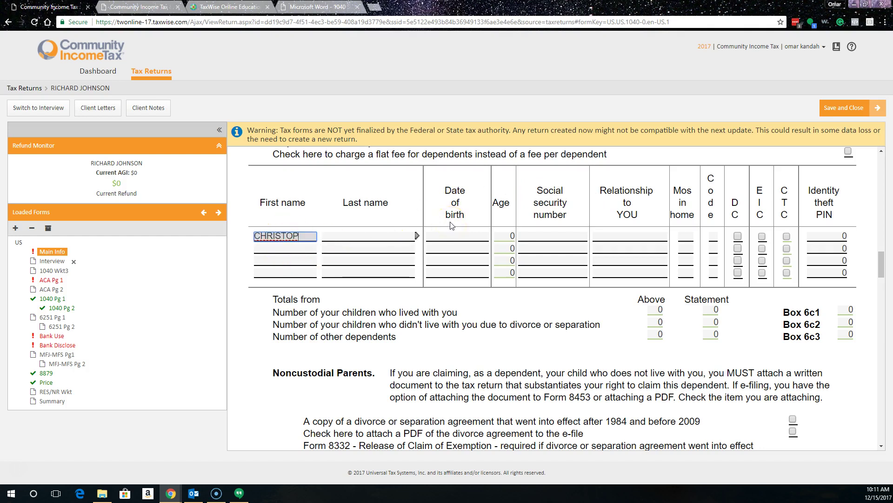
{"action": "key", "text": "Tab"}
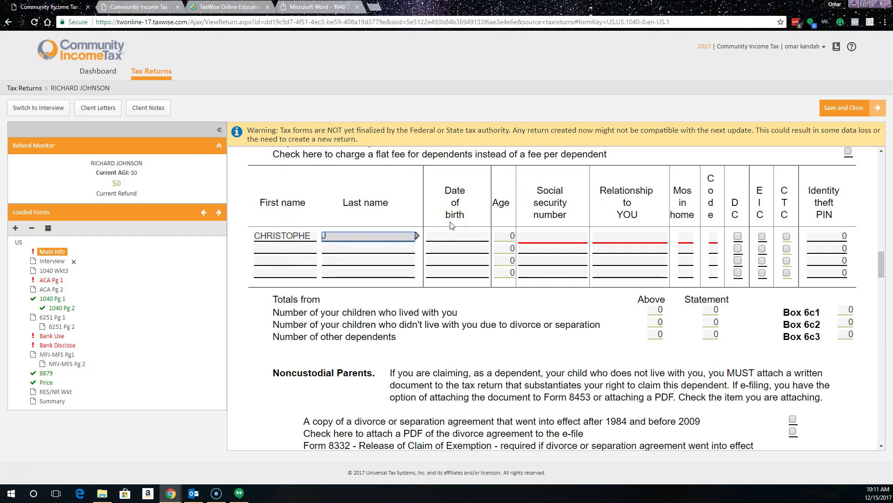
{"action": "key", "text": "Tab"}
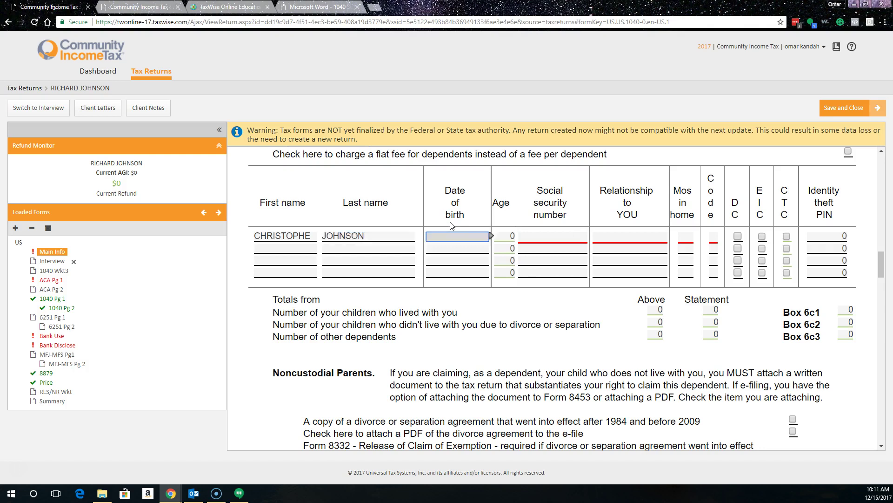
{"action": "type", "text": "11/02/2012"}
{"action": "key", "text": "Tab"}
{"action": "key", "text": "Tab"}
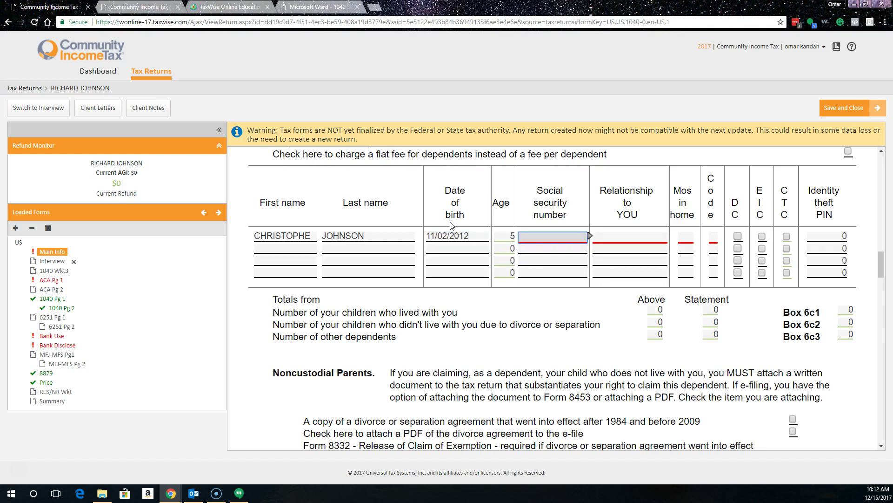
{"action": "type", "text": "613-33-3333"}
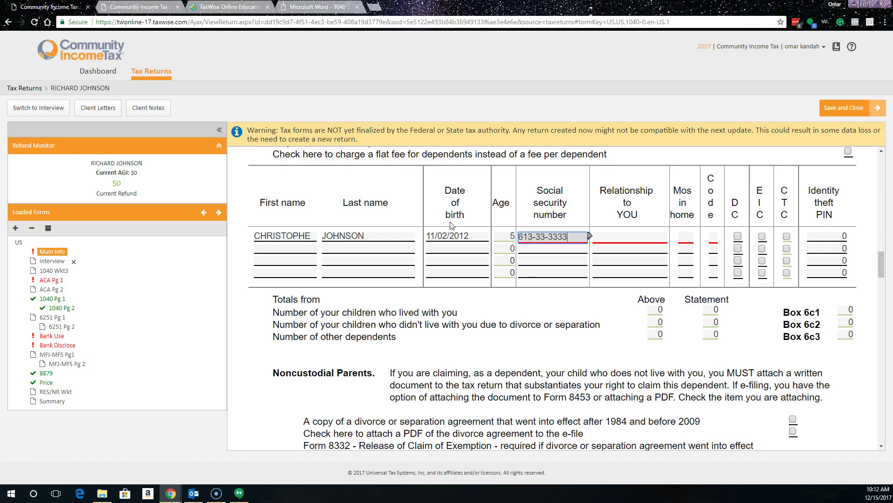
{"action": "key", "text": "Tab"}
Step: Set the dependent's relationship to SON, 12 months in home, code 1, with DC and EIC checked
{"action": "type", "text": "S"}
{"action": "key", "text": "Tab"}
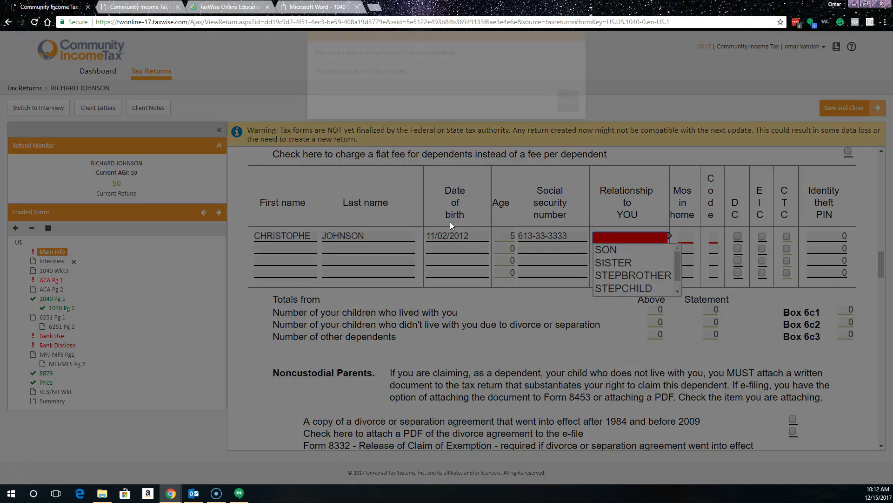
{"action": "left_click", "coordinate": [573, 126]}
{"action": "left_click", "coordinate": [624, 238]}
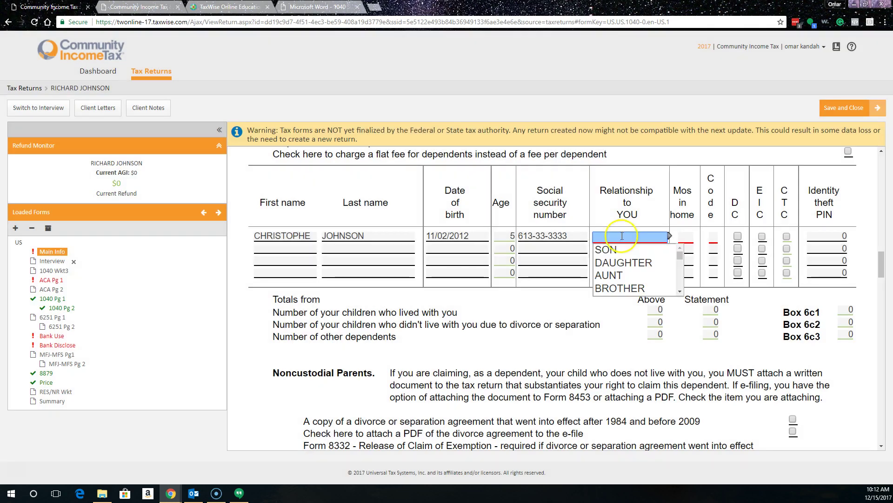
{"action": "type", "text": "SON"}
{"action": "key", "text": "Tab"}
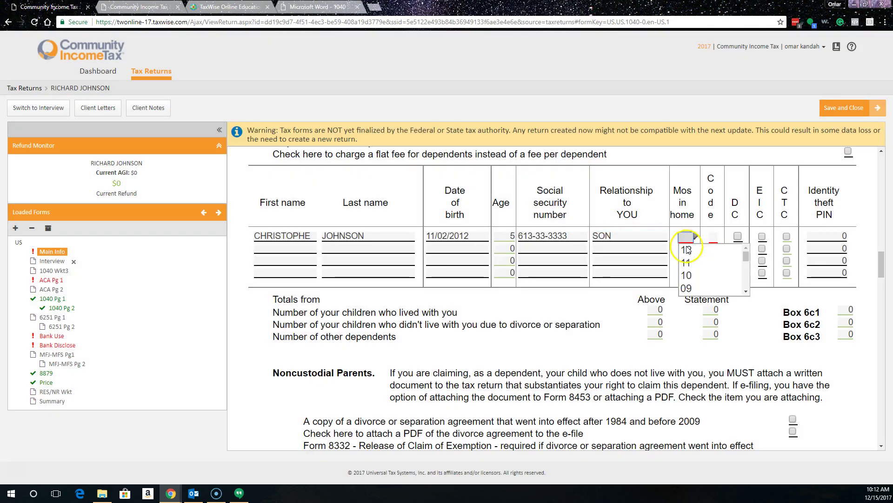
{"action": "type", "text": "12"}
{"action": "left_click", "coordinate": [713, 236]}
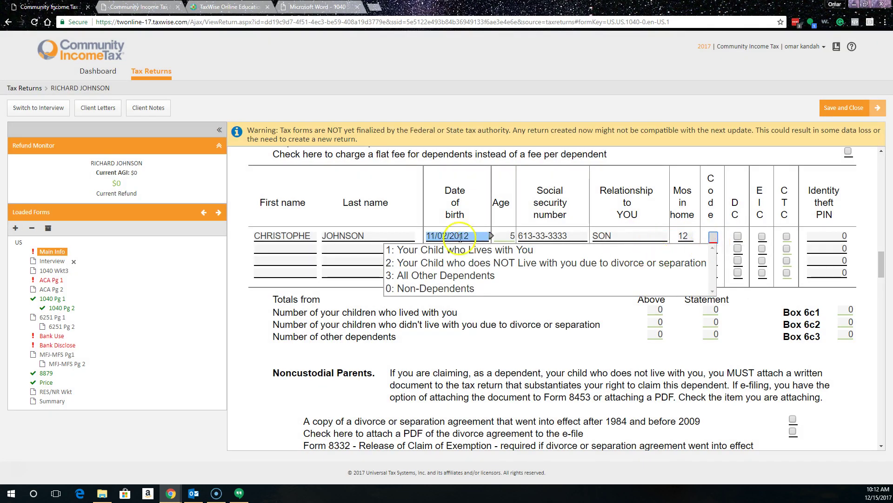
{"action": "type", "text": "1"}
{"action": "left_click", "coordinate": [738, 236]}
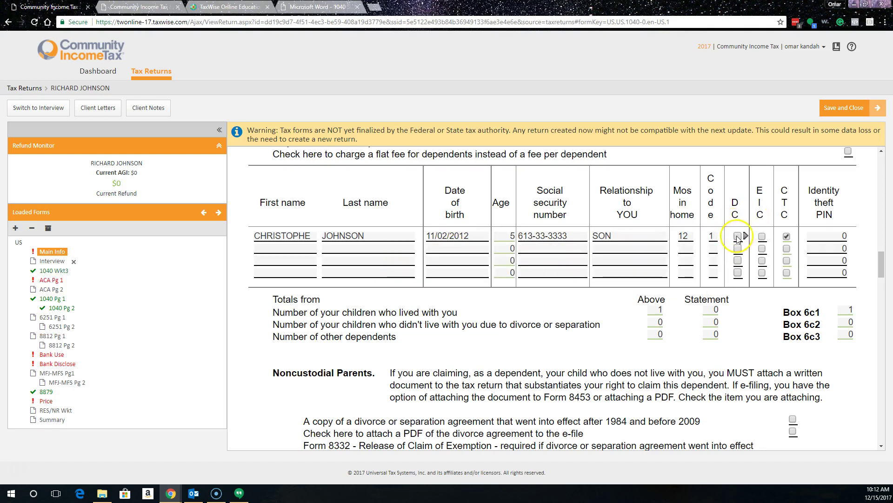
{"action": "left_click", "coordinate": [759, 238]}
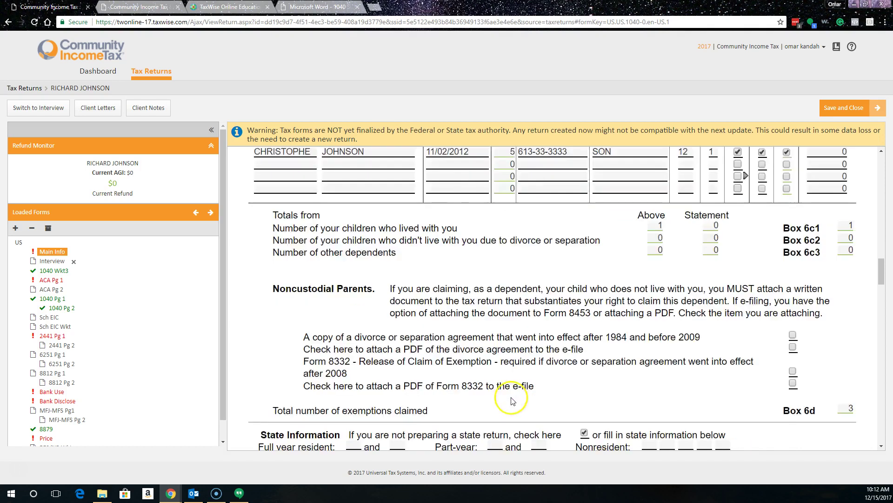
Step: Set the return type to E-file ONLY
{"action": "scroll", "coordinate": [515, 393], "scroll_direction": "down", "scroll_amount": 1}
{"action": "left_click", "coordinate": [492, 274]}
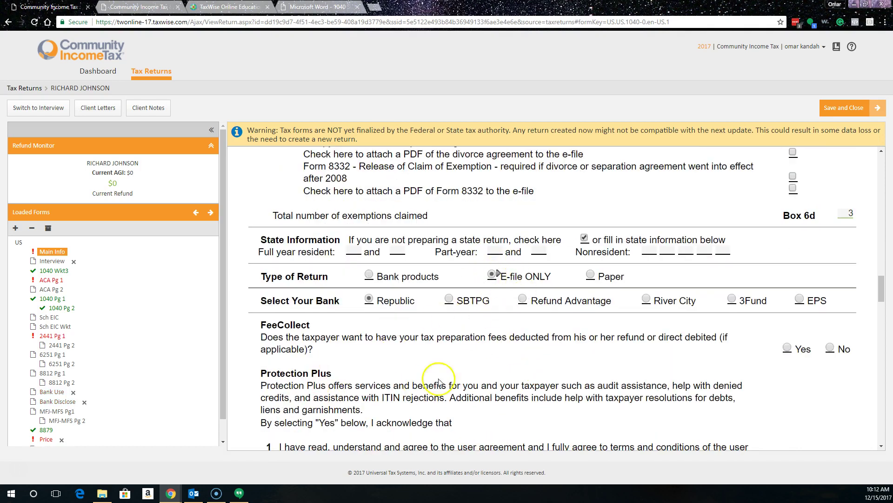
{"action": "scroll", "coordinate": [465, 358], "scroll_direction": "down", "scroll_amount": 5}
{"action": "scroll", "coordinate": [446, 331], "scroll_direction": "up", "scroll_amount": 4}
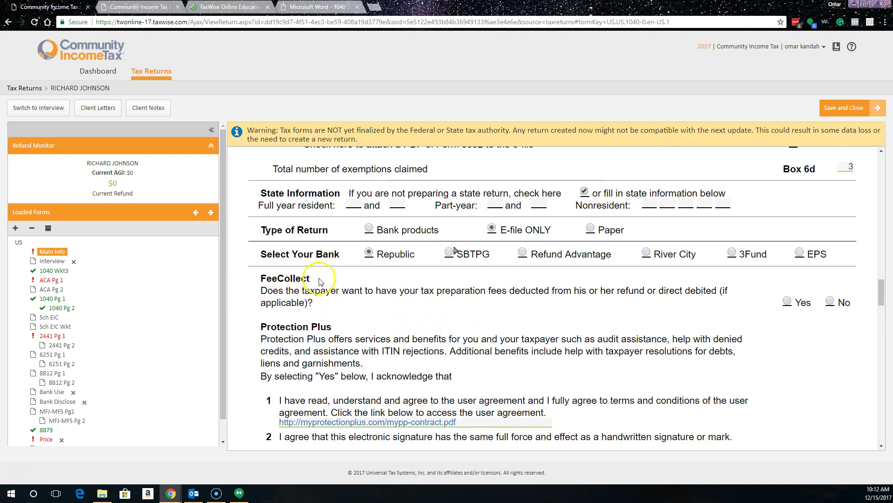
{"action": "scroll", "coordinate": [649, 335], "scroll_direction": "down", "scroll_amount": 5}
{"action": "scroll", "coordinate": [624, 323], "scroll_direction": "up", "scroll_amount": 1}
{"action": "scroll", "coordinate": [624, 327], "scroll_direction": "down", "scroll_amount": 4}
{"action": "scroll", "coordinate": [624, 328], "scroll_direction": "down", "scroll_amount": 4}
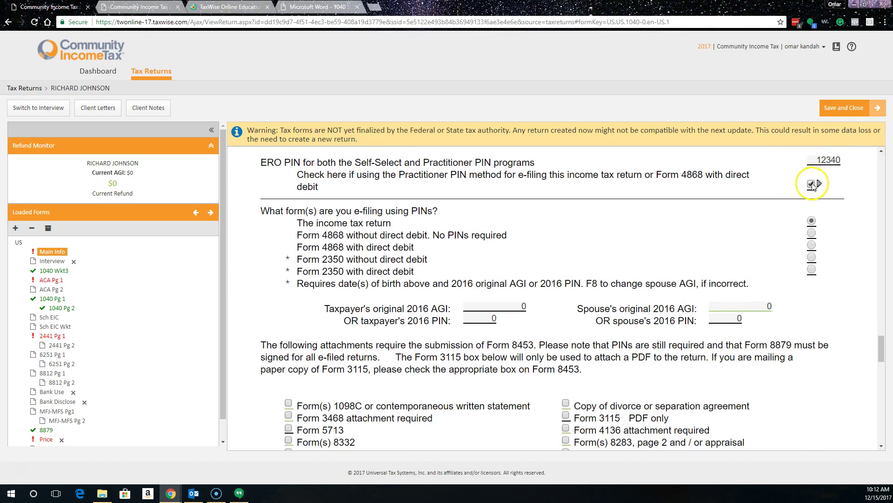
{"action": "scroll", "coordinate": [619, 225], "scroll_direction": "down", "scroll_amount": 5}
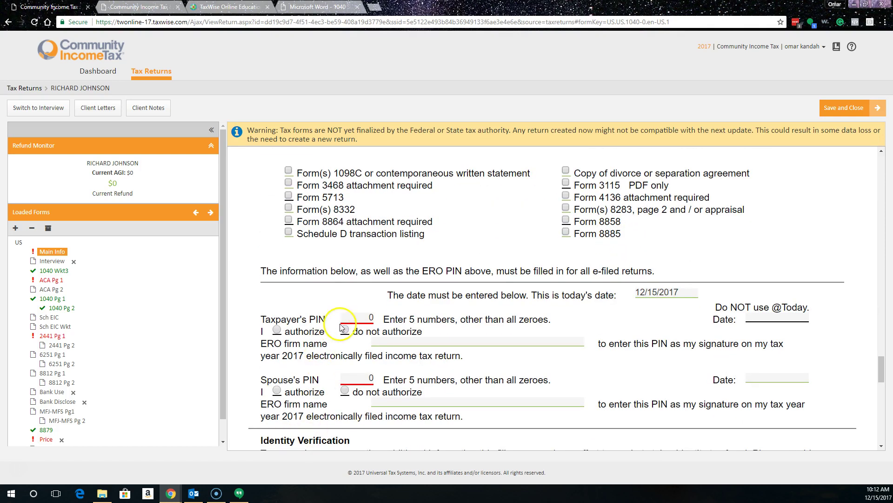
Step: Enter and authorize the taxpayer's and spouse's signature PINs, then return to the top of Main Info
{"action": "left_click", "coordinate": [357, 318]}
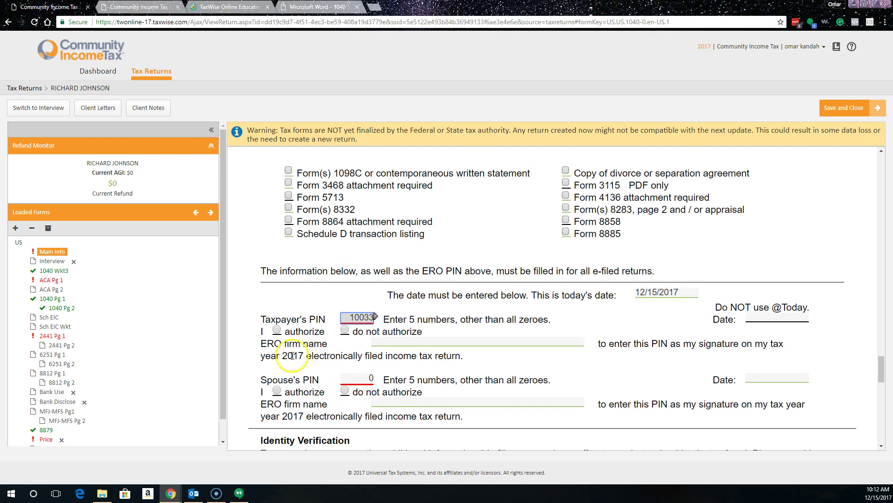
{"action": "left_click", "coordinate": [277, 329]}
{"action": "left_click", "coordinate": [358, 378]}
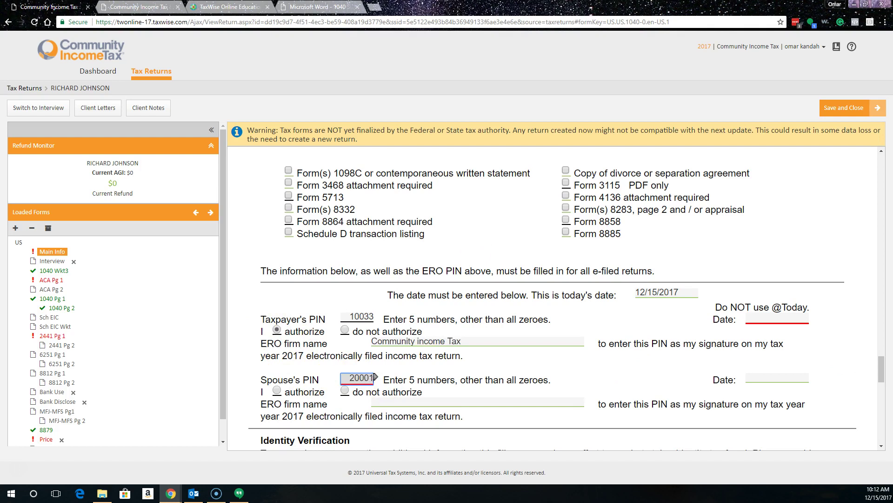
{"action": "left_click", "coordinate": [277, 389]}
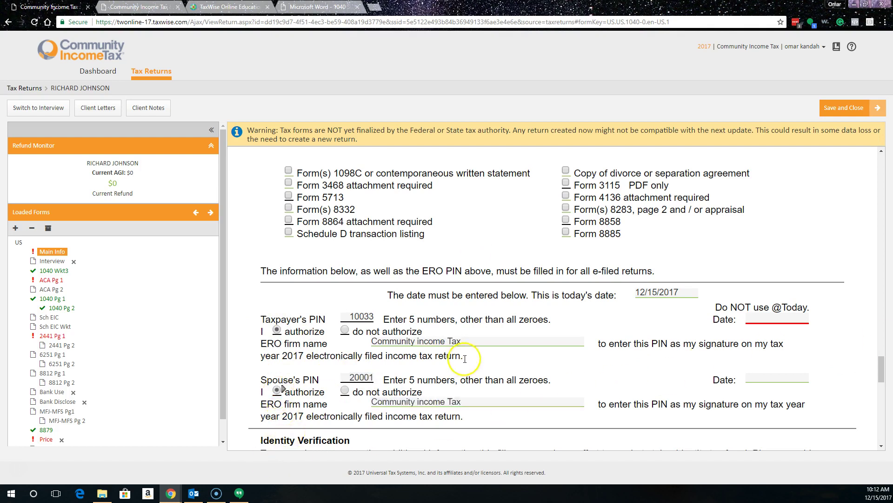
{"action": "scroll", "coordinate": [471, 355], "scroll_direction": "down", "scroll_amount": 6}
{"action": "scroll", "coordinate": [732, 291], "scroll_direction": "down", "scroll_amount": 5}
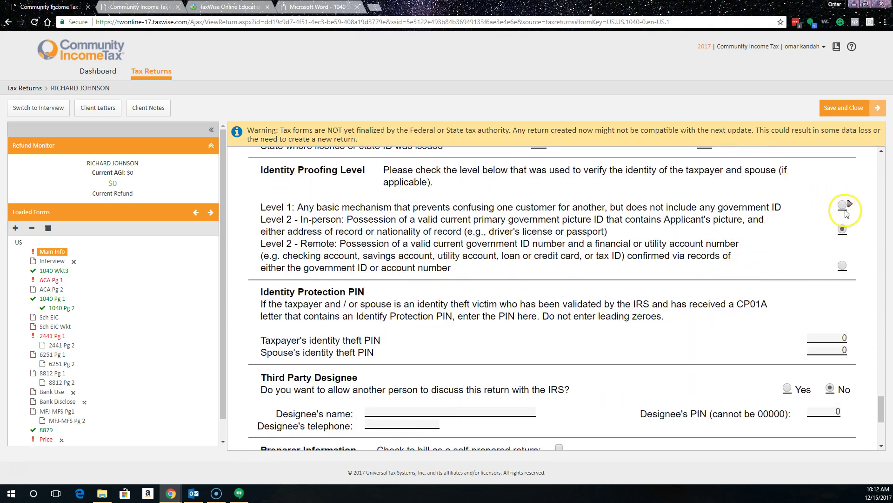
{"action": "scroll", "coordinate": [738, 271], "scroll_direction": "down", "scroll_amount": 5}
{"action": "scroll", "coordinate": [742, 261], "scroll_direction": "up", "scroll_amount": 1}
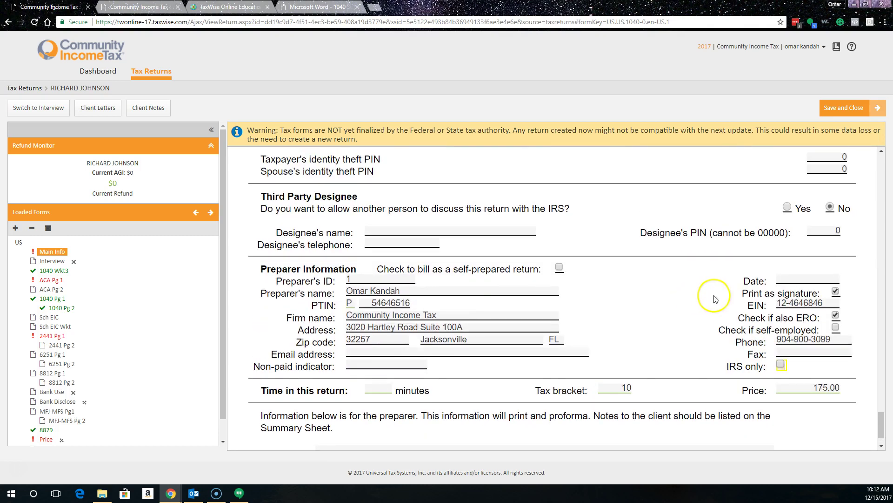
{"action": "scroll", "coordinate": [726, 297], "scroll_direction": "down", "scroll_amount": 1}
{"action": "scroll", "coordinate": [442, 319], "scroll_direction": "up", "scroll_amount": 15}
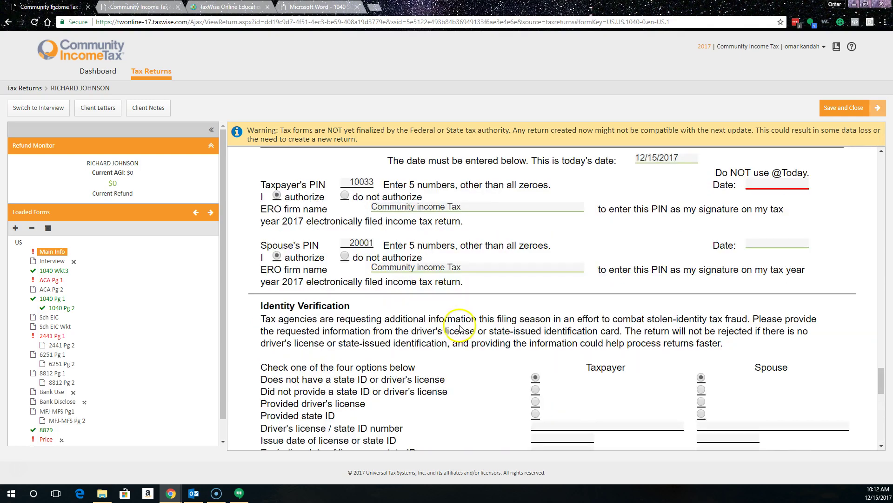
{"action": "scroll", "coordinate": [460, 328], "scroll_direction": "up", "scroll_amount": 10}
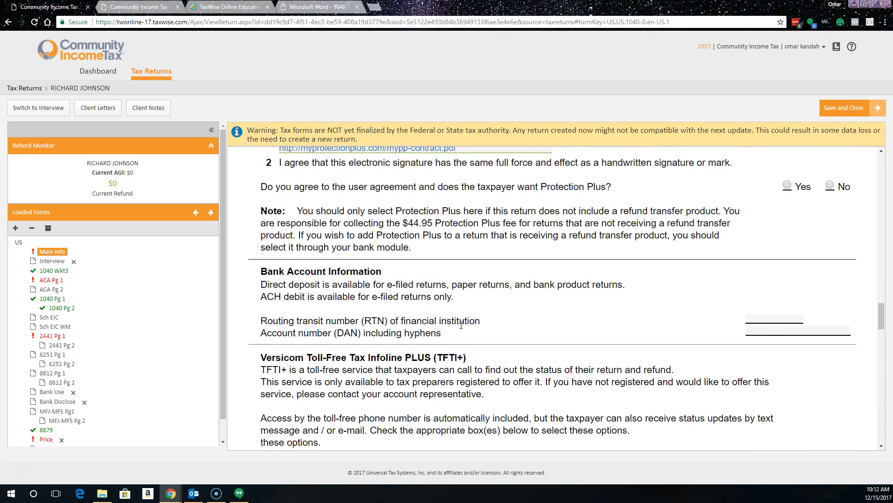
{"action": "scroll", "coordinate": [461, 325], "scroll_direction": "up", "scroll_amount": 15}
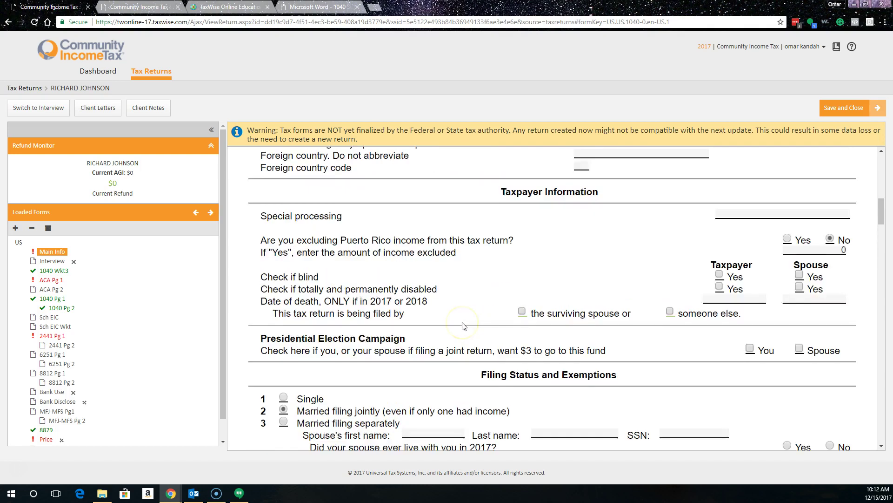
{"action": "scroll", "coordinate": [464, 326], "scroll_direction": "up", "scroll_amount": 10}
Step: Enter 12/15/2017 as the taxpayer's PIN signature date after checking the child tax credit worksheet
{"action": "scroll", "coordinate": [309, 363], "scroll_direction": "down", "scroll_amount": 2}
{"action": "scroll", "coordinate": [52, 262], "scroll_direction": "down", "scroll_amount": 1}
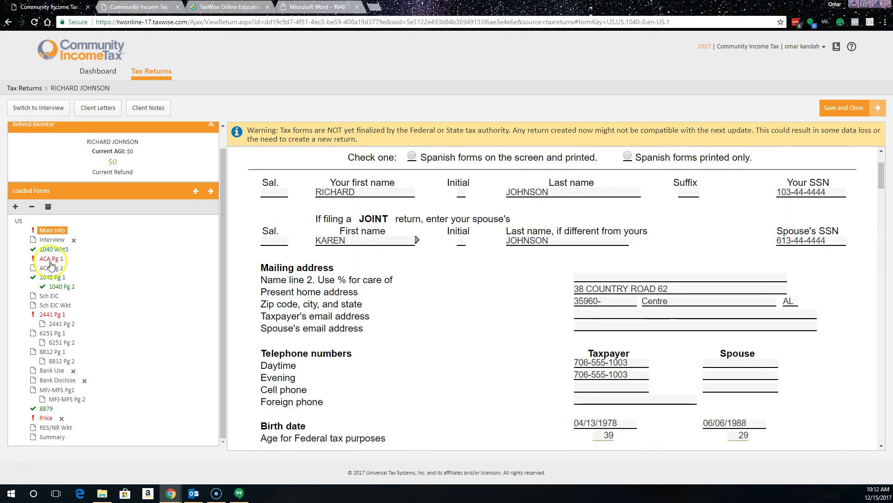
{"action": "left_click", "coordinate": [51, 248]}
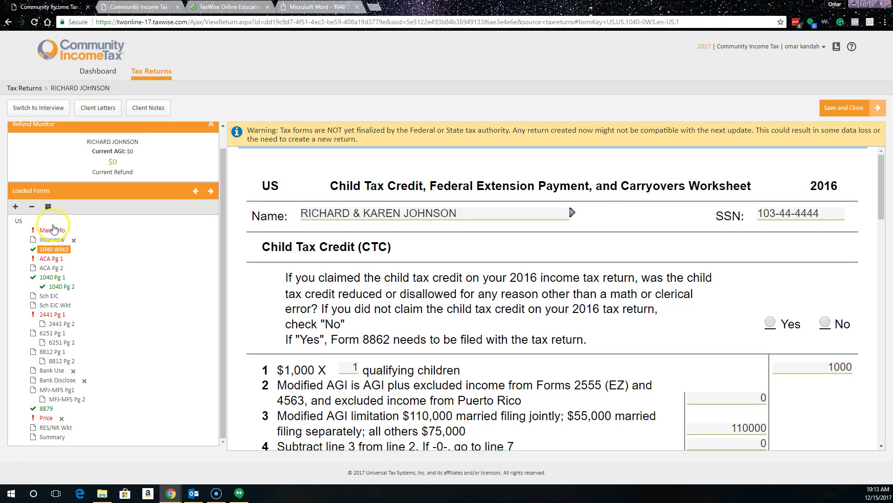
{"action": "left_click", "coordinate": [51, 230]}
{"action": "scroll", "coordinate": [605, 362], "scroll_direction": "down", "scroll_amount": 10}
{"action": "scroll", "coordinate": [537, 345], "scroll_direction": "down", "scroll_amount": 20}
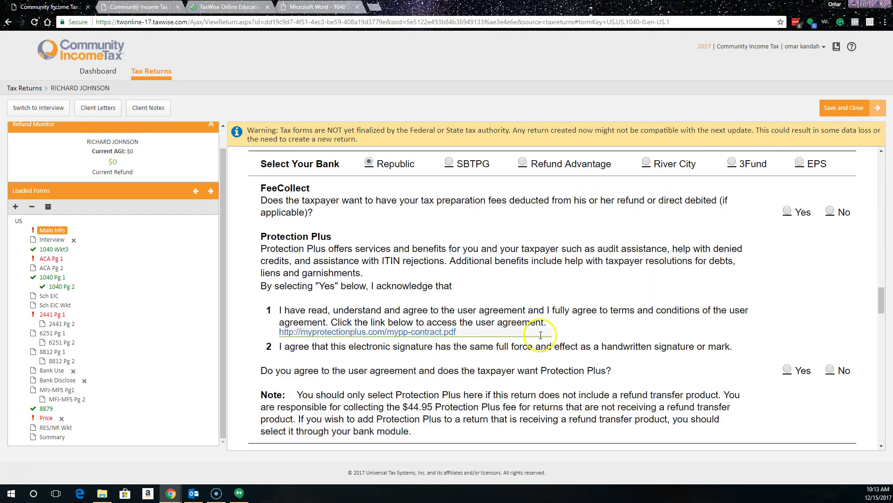
{"action": "scroll", "coordinate": [541, 341], "scroll_direction": "down", "scroll_amount": 15}
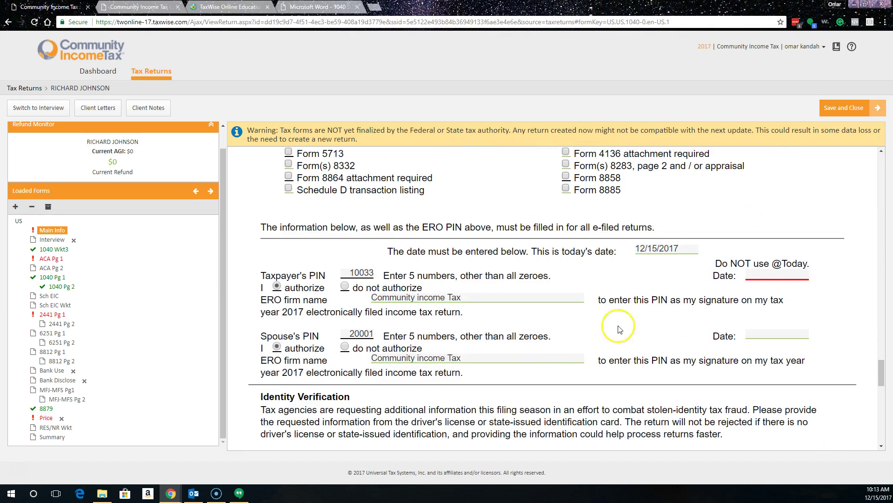
{"action": "left_click", "coordinate": [757, 265]}
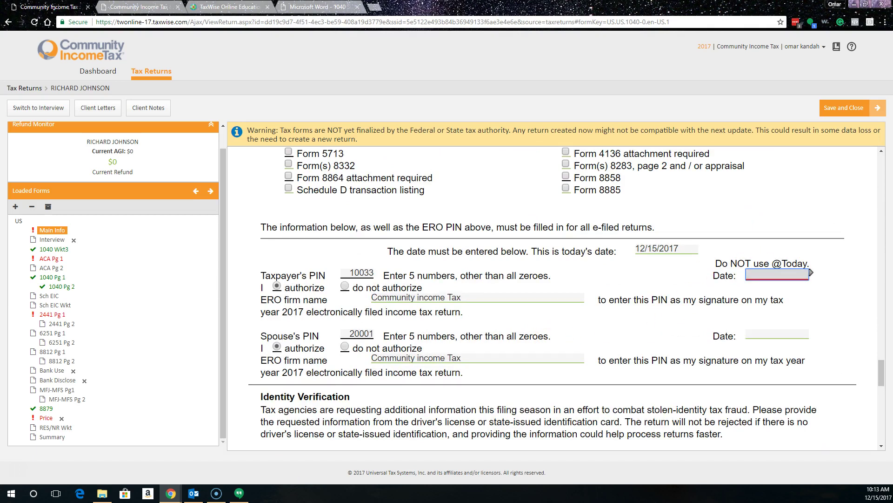
{"action": "type", "text": "12/15/2017"}
{"action": "key", "text": "Tab"}
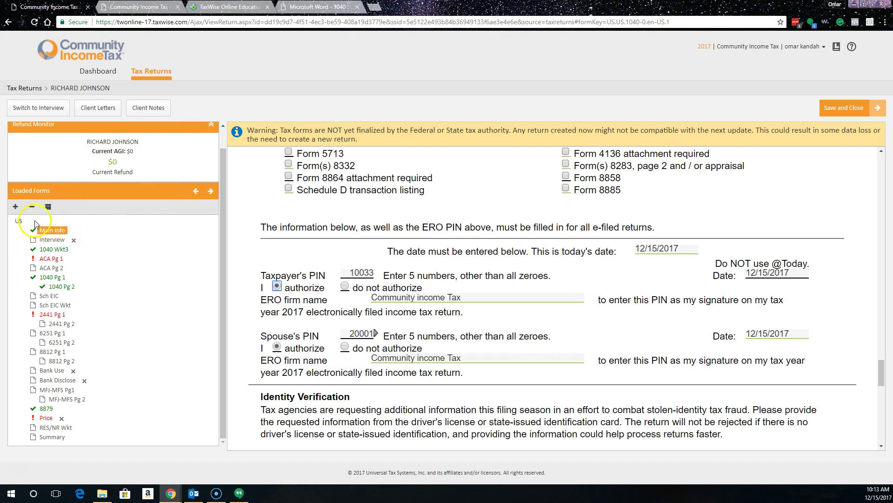
Step: Add a W-2 form that uses the taxpayer's address
{"action": "left_click", "coordinate": [16, 206]}
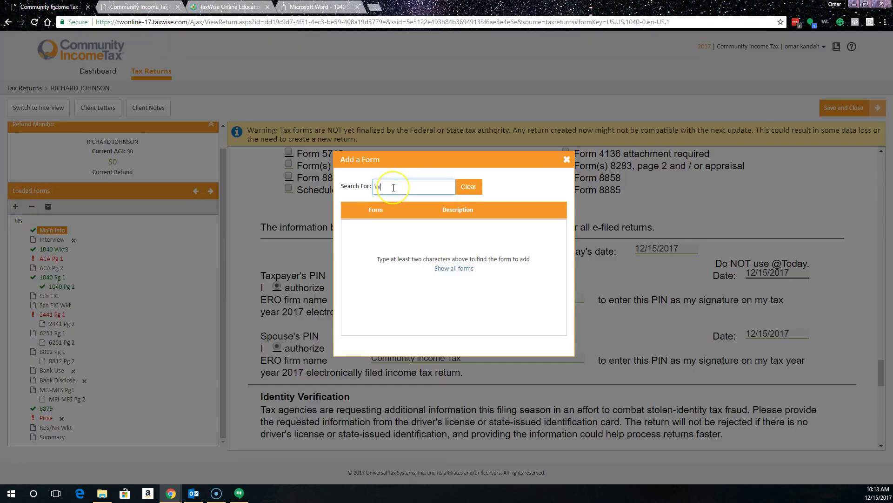
{"action": "type", "text": "W2"}
{"action": "left_click", "coordinate": [349, 228]}
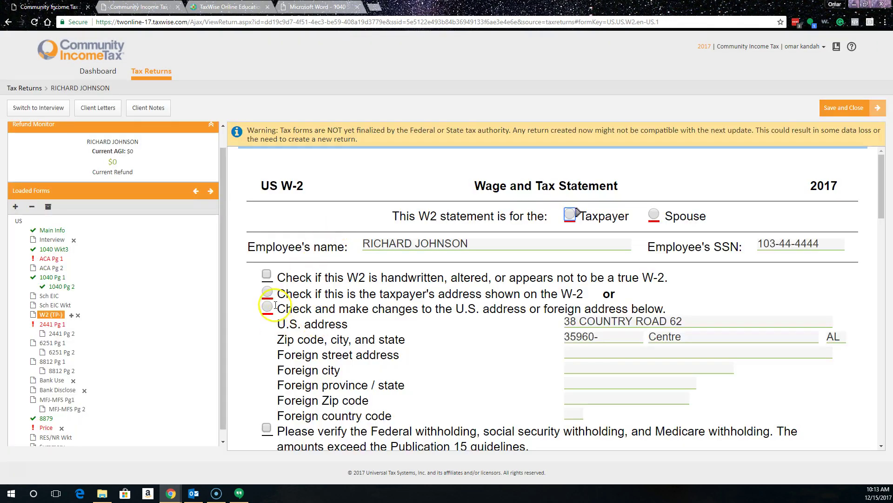
{"action": "left_click", "coordinate": [267, 292]}
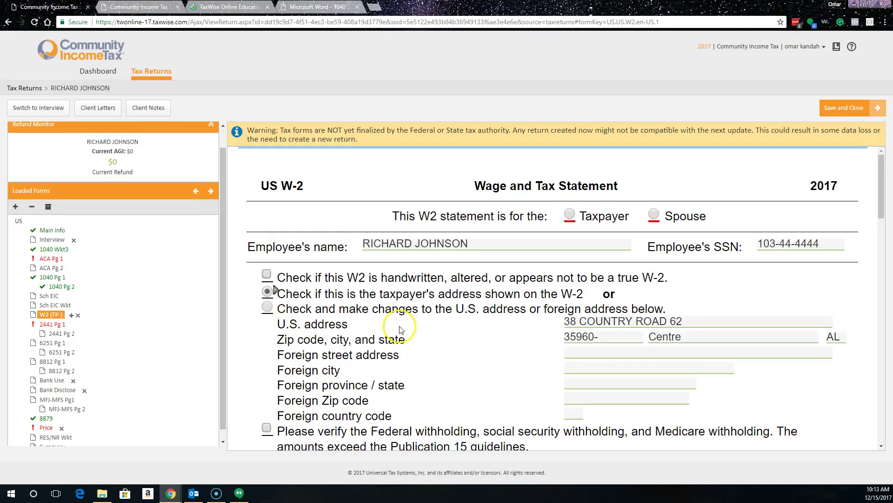
{"action": "scroll", "coordinate": [454, 340], "scroll_direction": "down", "scroll_amount": 7}
Step: Enter the U RENT employer ID, wages 29641 and federal withholding 3011
{"action": "left_click", "coordinate": [376, 263]}
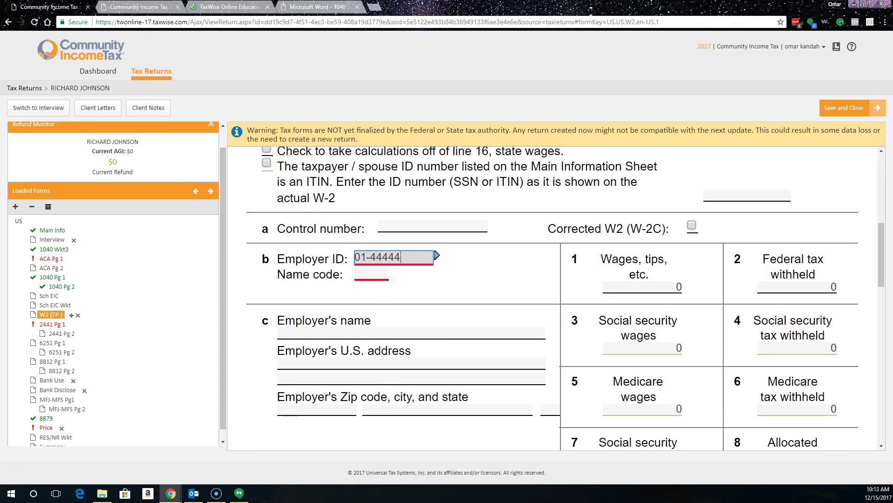
{"action": "type", "text": "01-4444444"}
{"action": "key", "text": "Return"}
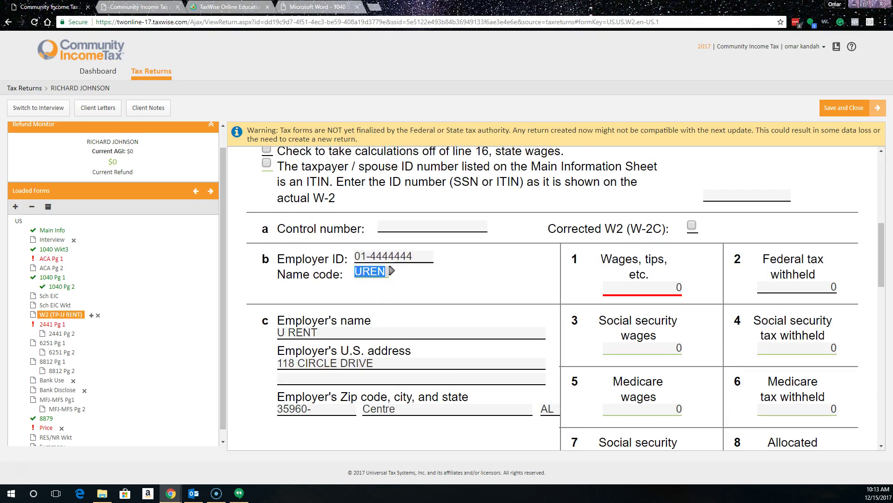
{"action": "left_click", "coordinate": [629, 288]}
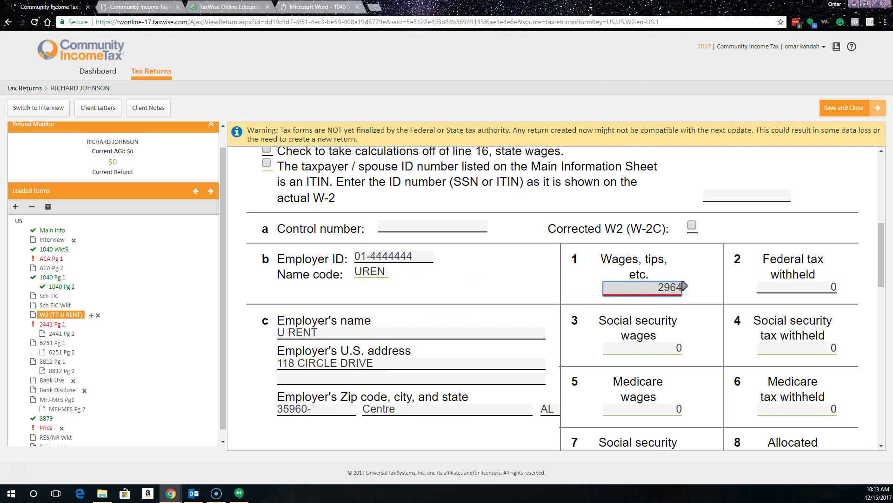
{"action": "key", "text": "Return"}
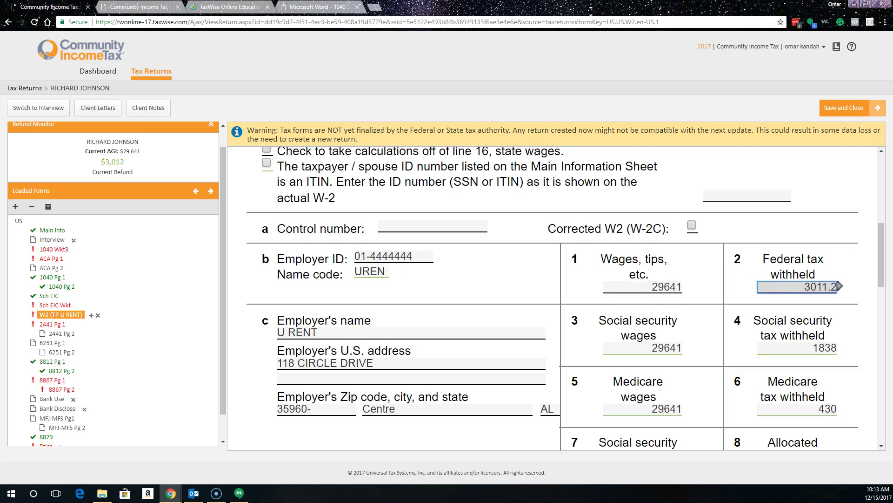
{"action": "key", "text": "Return"}
{"action": "scroll", "coordinate": [847, 335], "scroll_direction": "down", "scroll_amount": 9}
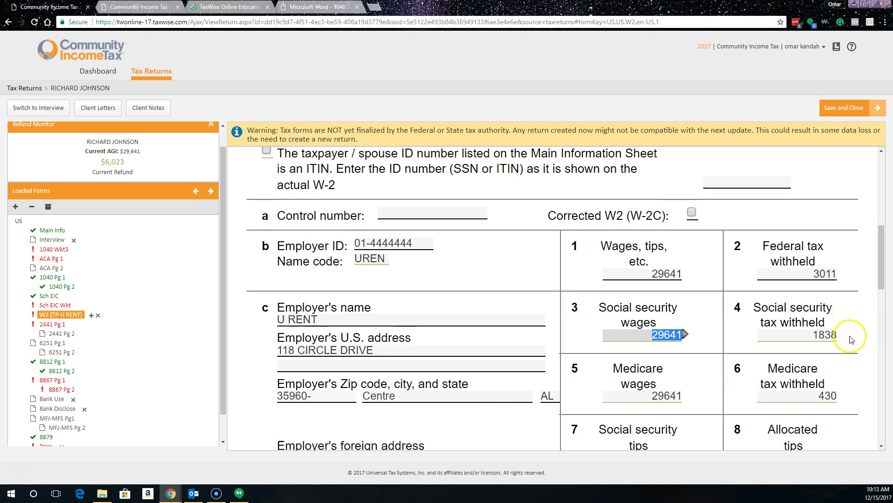
Step: Enter box 12 code DD of 8124 and mark the W-2 as the taxpayer's
{"action": "left_click", "coordinate": [292, 203]}
{"action": "type", "text": "DD"}
{"action": "left_click", "coordinate": [337, 201]}
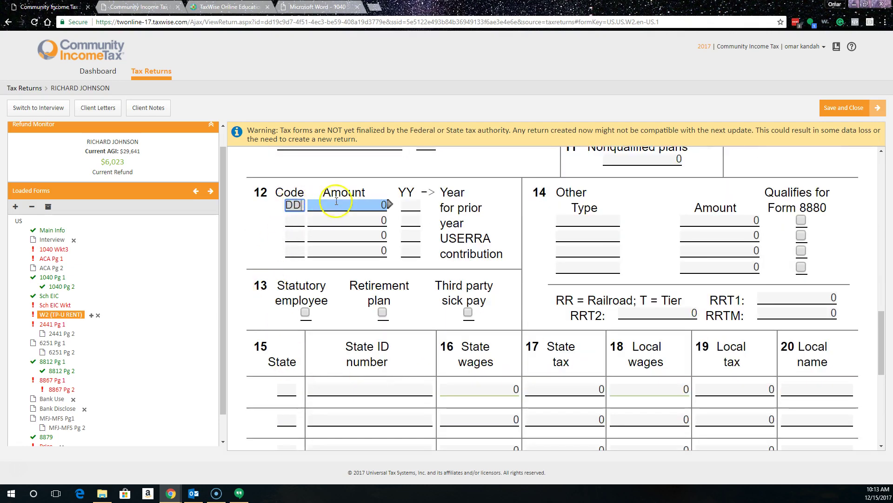
{"action": "type", "text": "30"}
{"action": "type", "text": "3.76"}
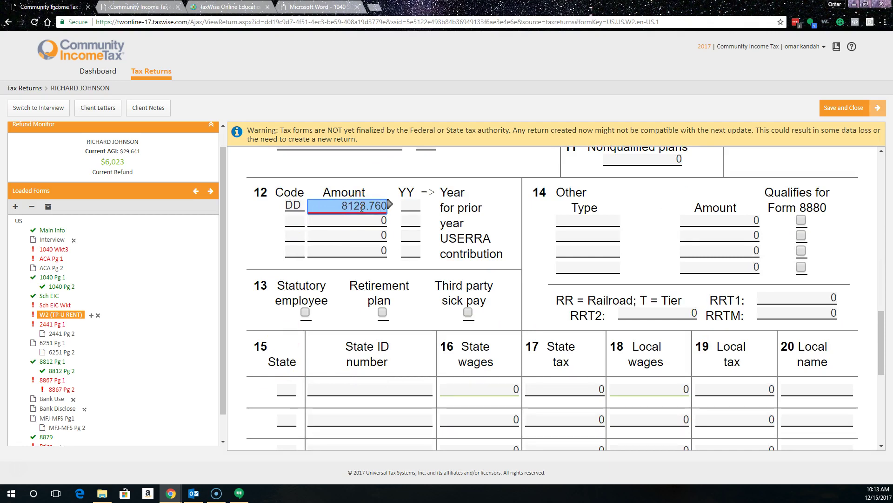
{"action": "key", "text": "Tab"}
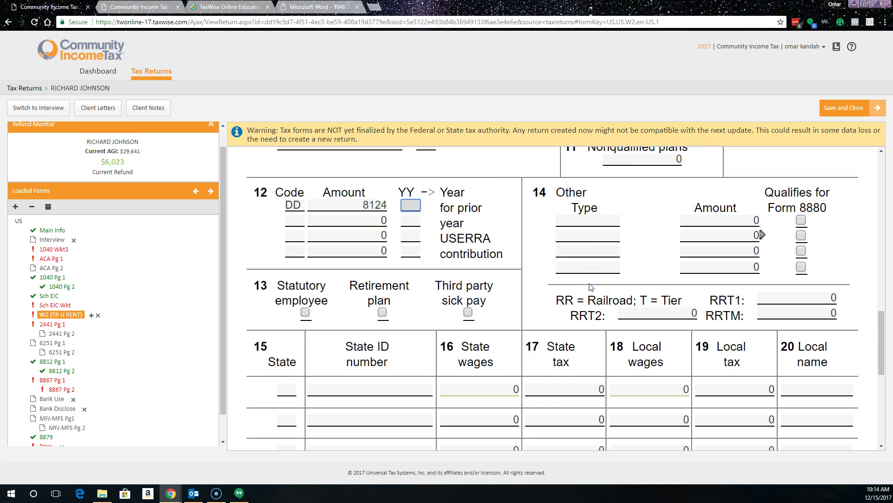
{"action": "scroll", "coordinate": [469, 270], "scroll_direction": "up", "scroll_amount": 10}
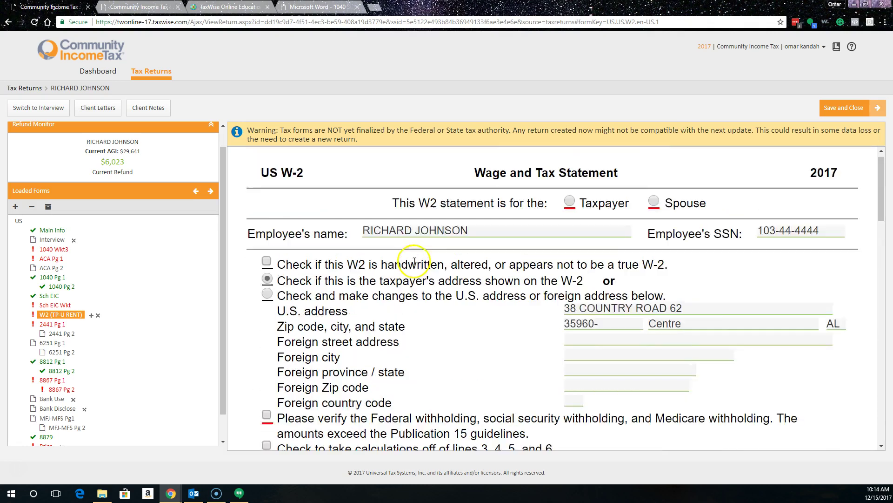
{"action": "left_click", "coordinate": [569, 214]}
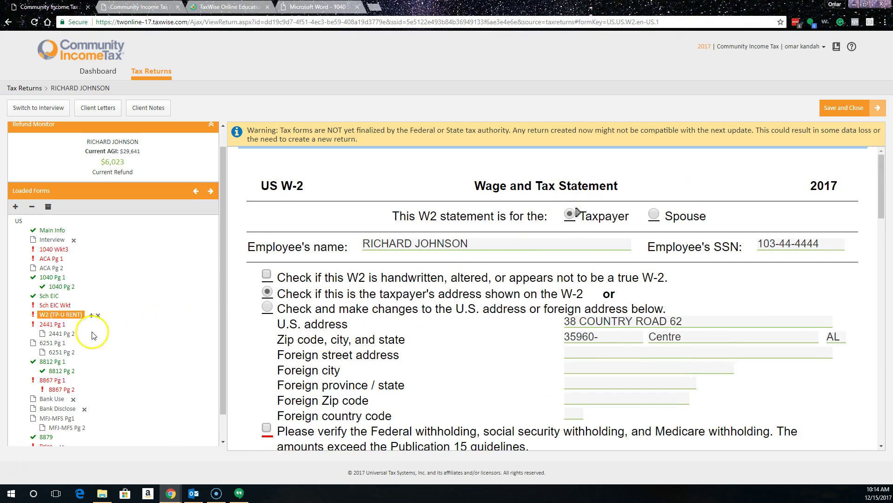
Step: Add a second W-2 for the spouse at the taxpayer's address with employer ID 01-5555555
{"action": "left_click", "coordinate": [91, 315]}
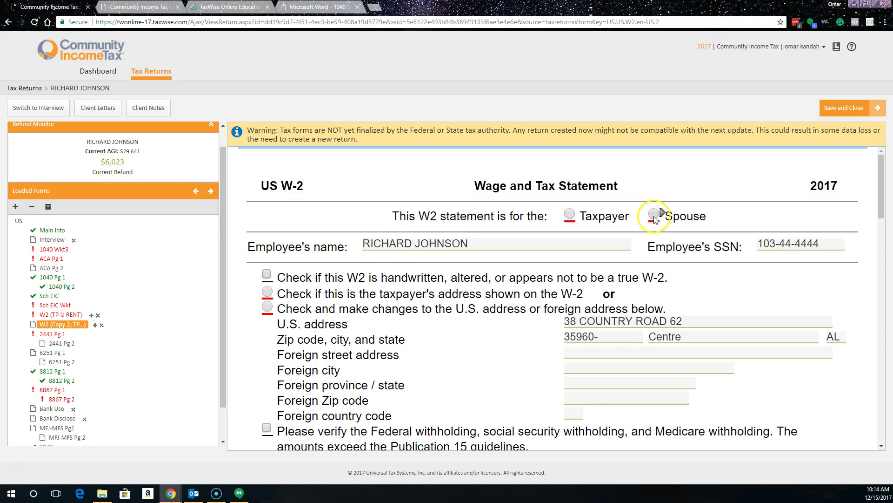
{"action": "left_click", "coordinate": [654, 215]}
{"action": "scroll", "coordinate": [161, 365], "scroll_direction": "down", "scroll_amount": 1}
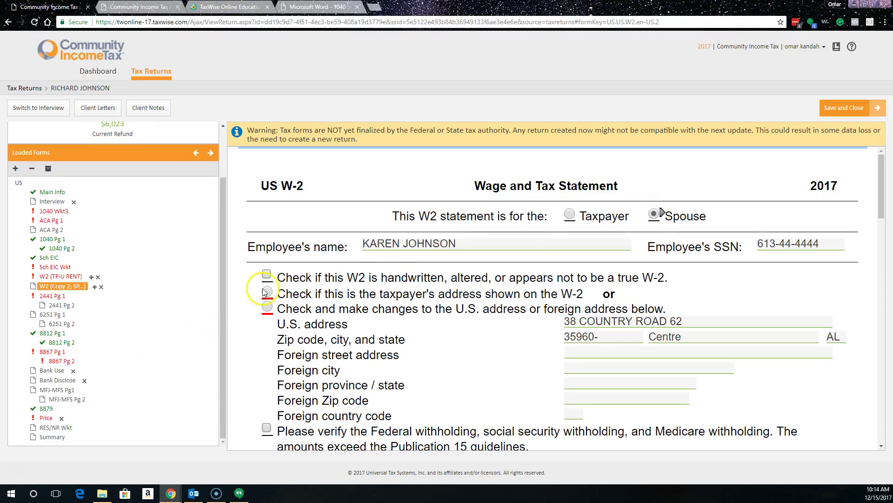
{"action": "left_click", "coordinate": [267, 291]}
{"action": "scroll", "coordinate": [409, 303], "scroll_direction": "down", "scroll_amount": 6}
{"action": "left_click", "coordinate": [381, 304]}
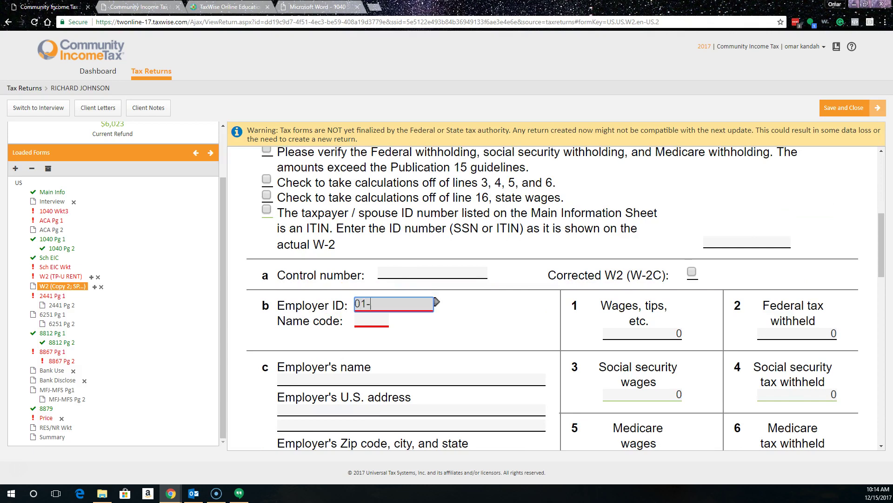
{"action": "type", "text": "01-5555555"}
{"action": "key", "text": "Tab"}
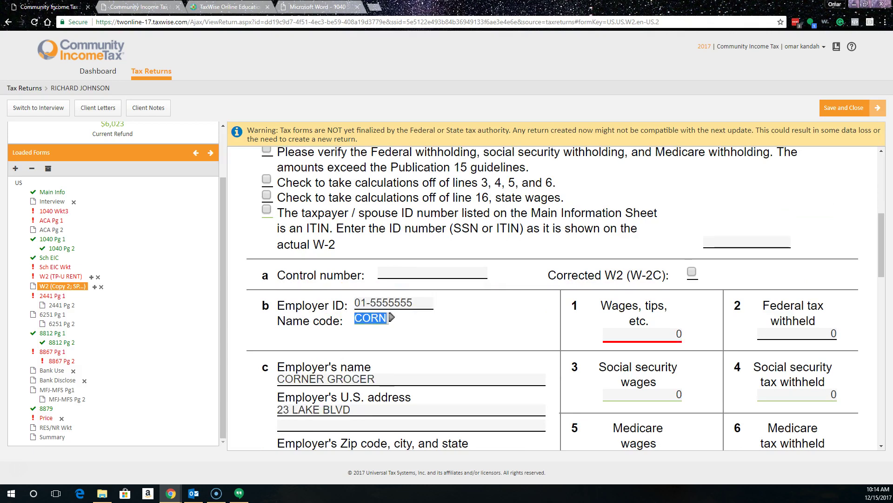
Step: Enter box 1 wages of 8795 and federal withholding of 462.51, leaving the address unchanged
{"action": "left_click", "coordinate": [682, 333]}
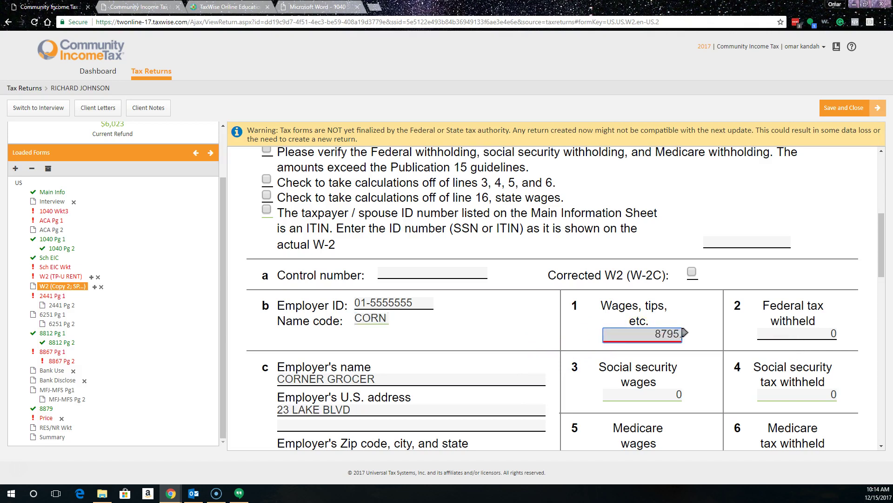
{"action": "left_click", "coordinate": [838, 333]}
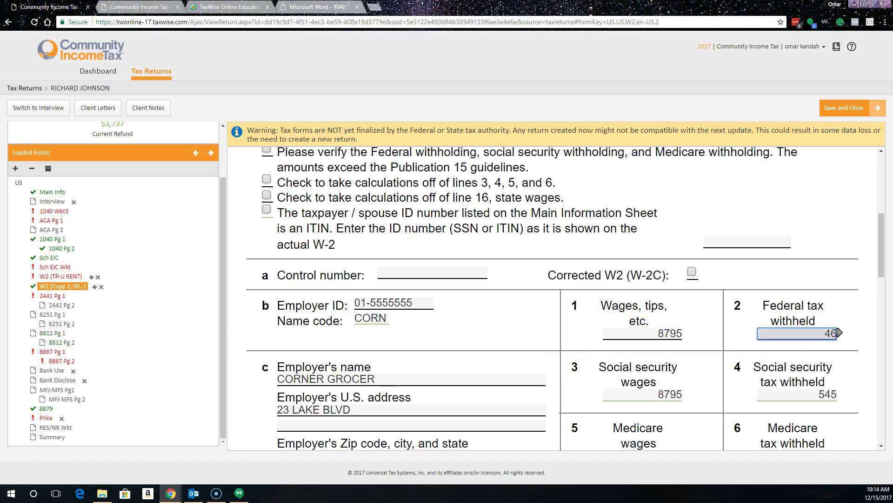
{"action": "type", "text": "462.51"}
{"action": "key", "text": "Tab"}
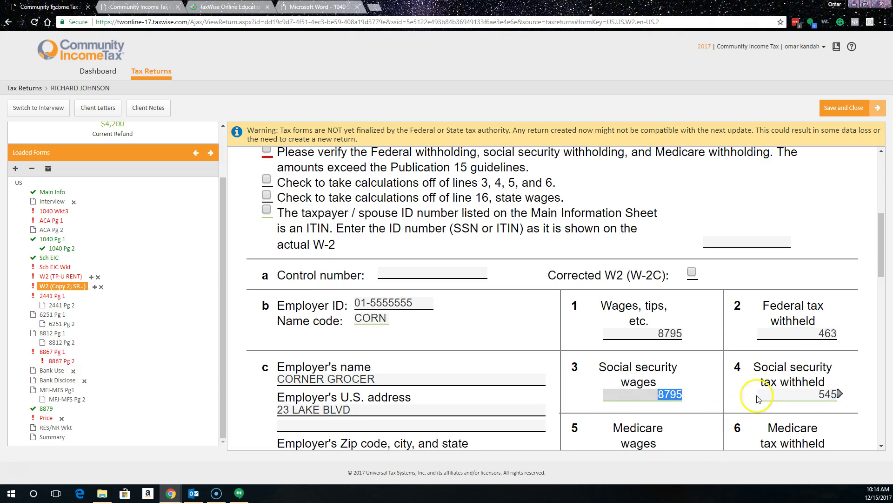
{"action": "scroll", "coordinate": [737, 365], "scroll_direction": "down", "scroll_amount": 10}
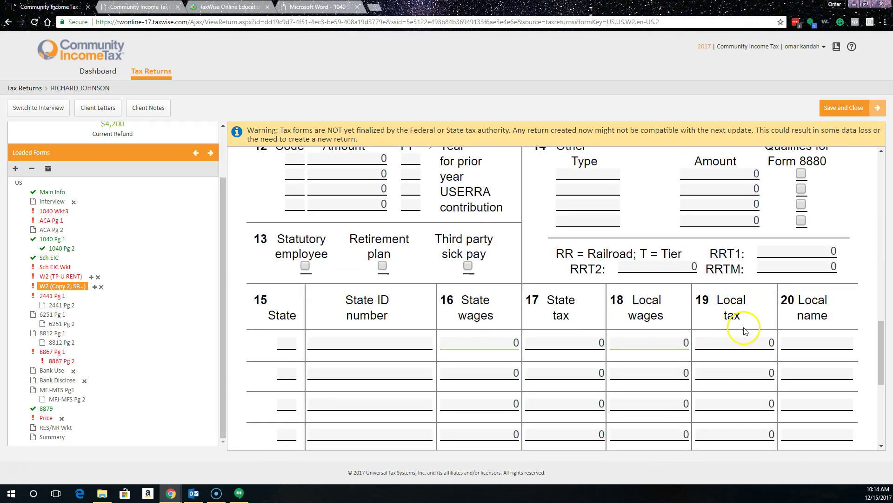
{"action": "scroll", "coordinate": [706, 322], "scroll_direction": "up", "scroll_amount": 10}
{"action": "left_click", "coordinate": [681, 320]}
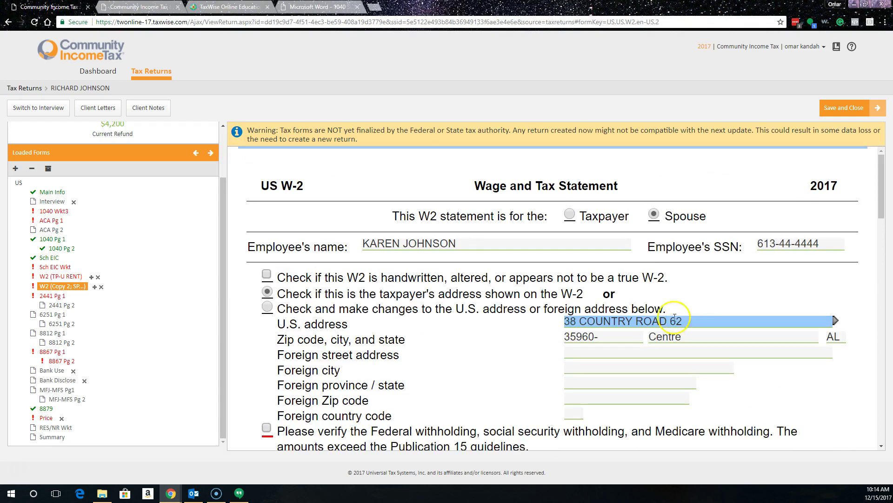
{"action": "key", "text": "Tab"}
{"action": "key", "text": "Tab"}
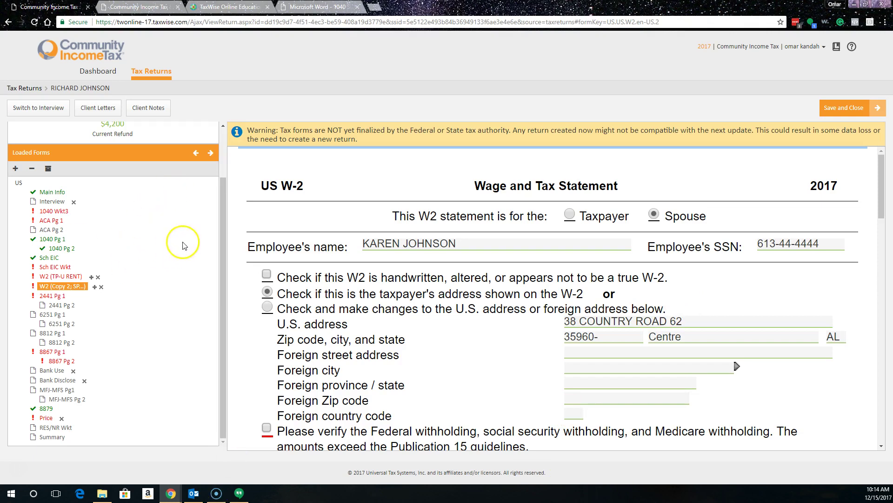
Step: On Form 1040 page 1, enter 145.71 of taxable interest on line 8a
{"action": "left_click", "coordinate": [51, 239]}
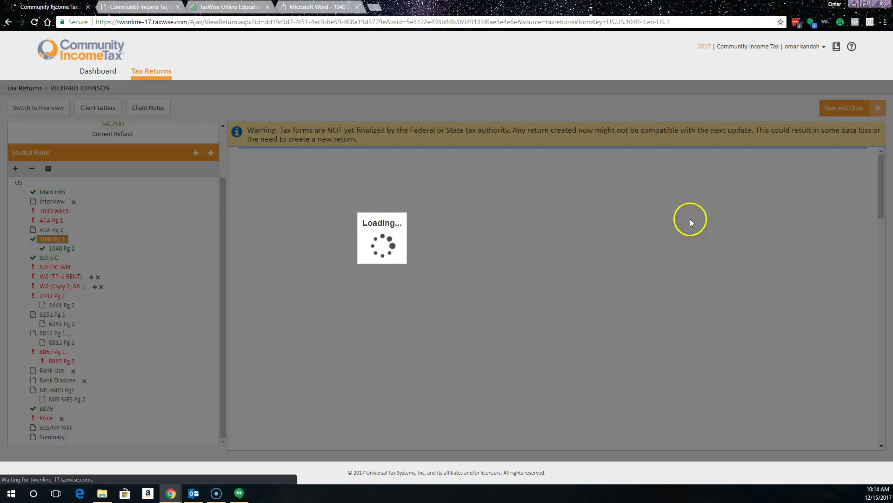
{"action": "scroll", "coordinate": [687, 313], "scroll_direction": "down", "scroll_amount": 5}
{"action": "scroll", "coordinate": [688, 312], "scroll_direction": "down", "scroll_amount": 10}
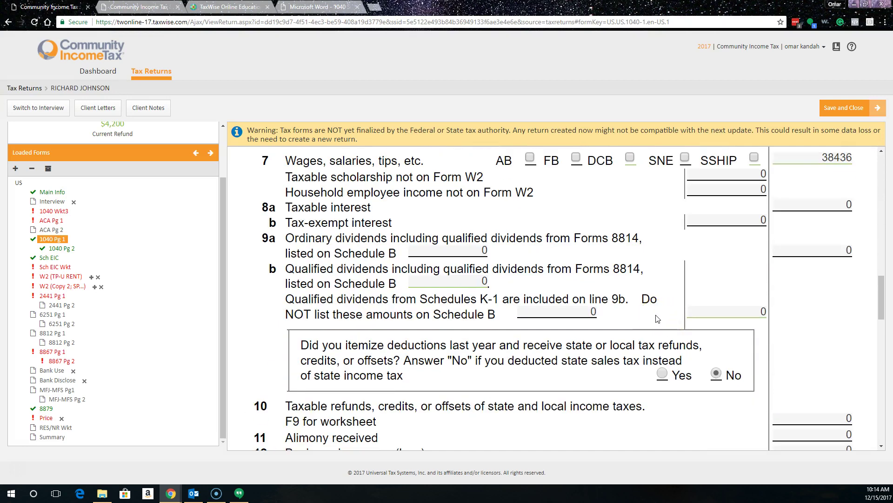
{"action": "left_click", "coordinate": [805, 201]}
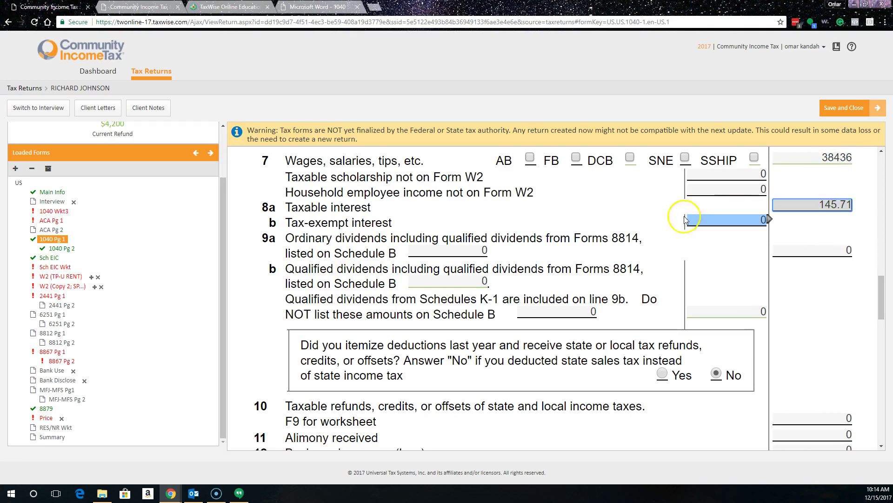
{"action": "left_click", "coordinate": [706, 220]}
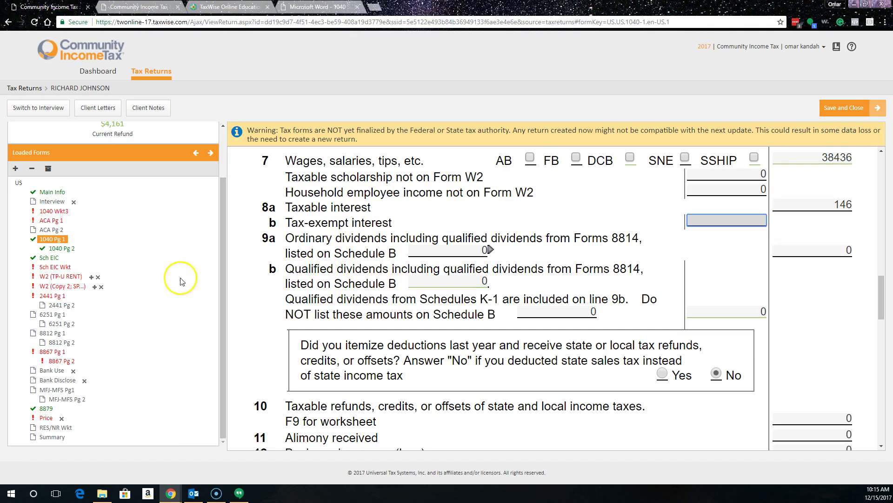
Step: Search for the Education Credits form and add Form 8863 page 2 to the return
{"action": "left_click", "coordinate": [15, 169]}
{"action": "type", "text": "EDIT"}
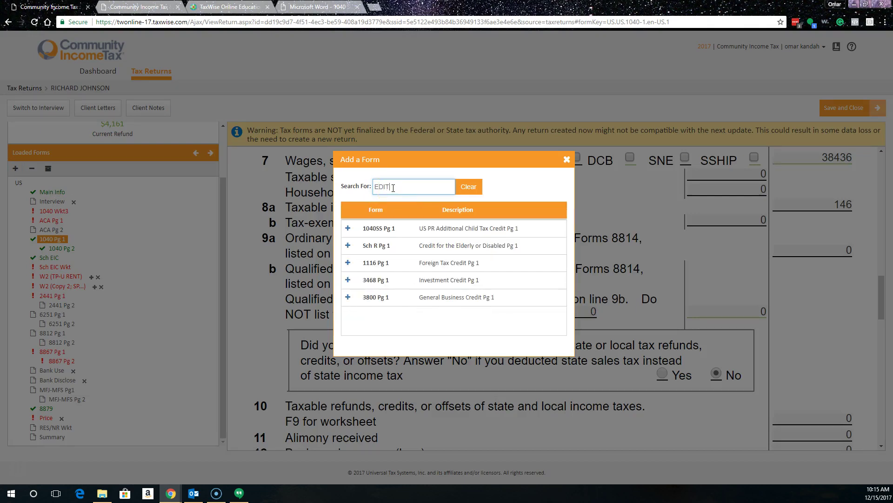
{"action": "type", "text": "U"}
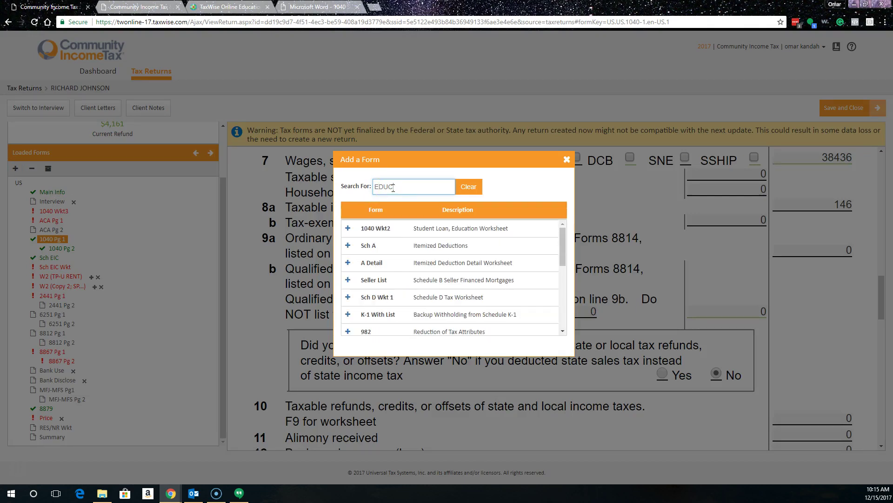
{"action": "type", "text": "C"}
{"action": "scroll", "coordinate": [409, 258], "scroll_direction": "down", "scroll_amount": 5}
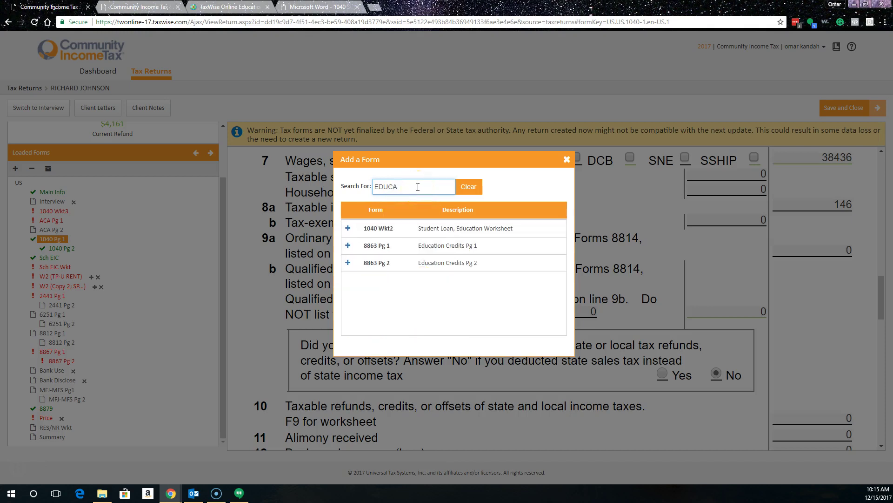
{"action": "left_click", "coordinate": [348, 263]}
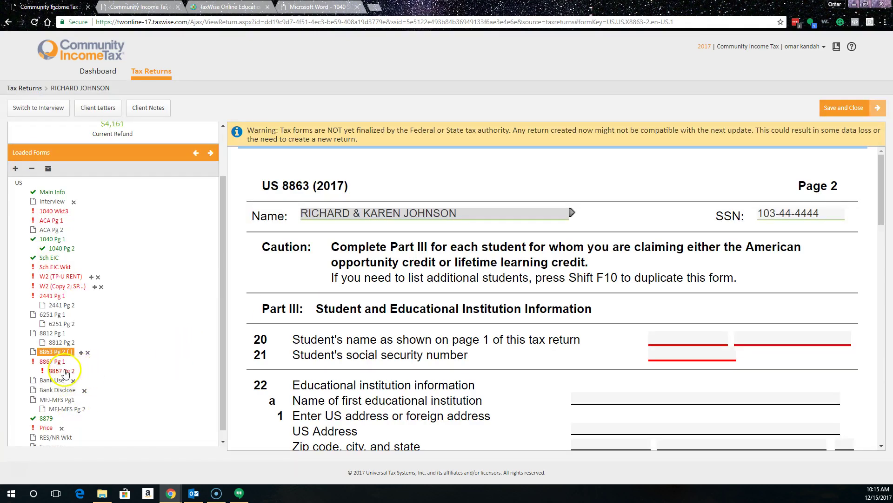
Step: Enter the student's name and SSN and the institution name KENNESAW STATE UNIVERSITY
{"action": "scroll", "coordinate": [652, 321], "scroll_direction": "down", "scroll_amount": 1}
{"action": "left_click", "coordinate": [668, 321]}
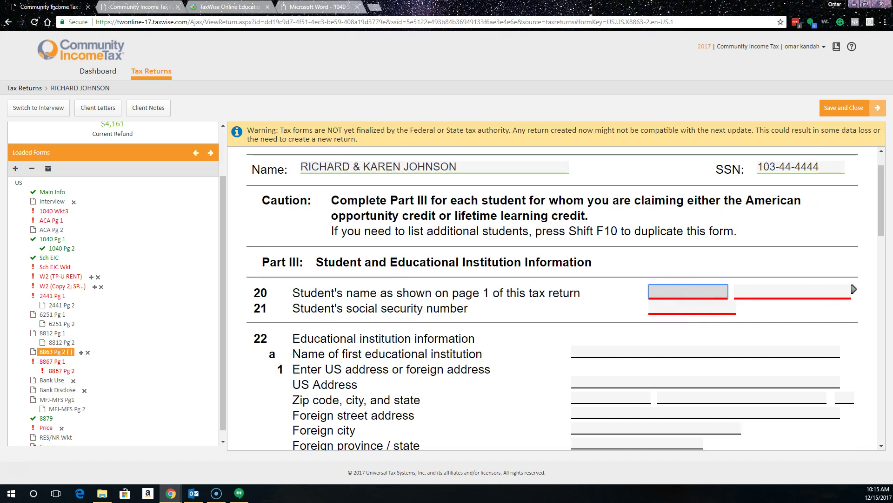
{"action": "key", "text": "Tab"}
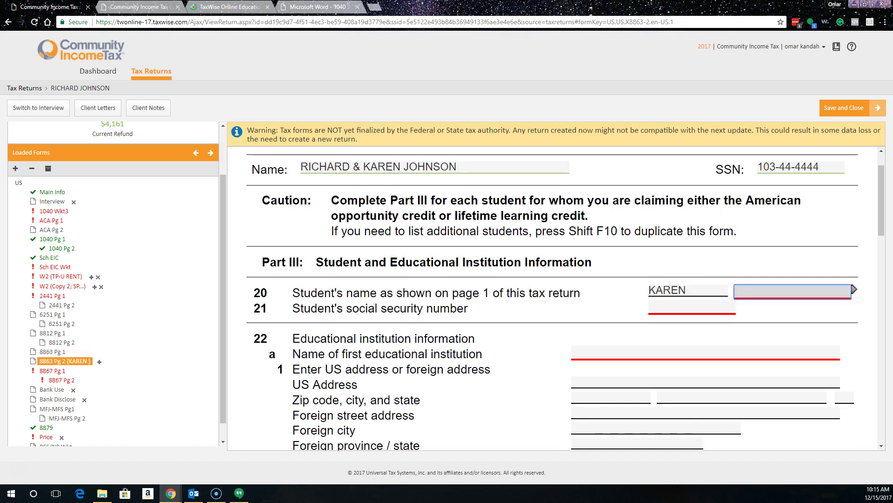
{"action": "key", "text": "Tab"}
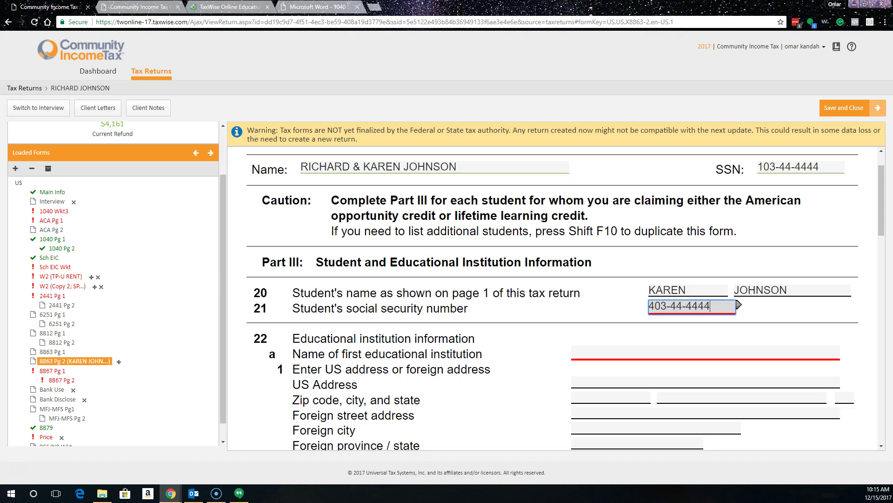
{"action": "key", "text": "Tab"}
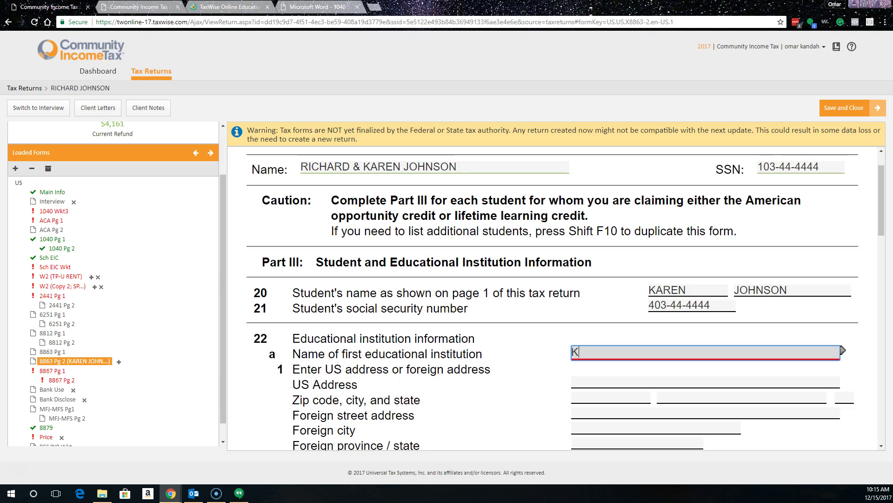
{"action": "type", "text": "KENNESAW S"}
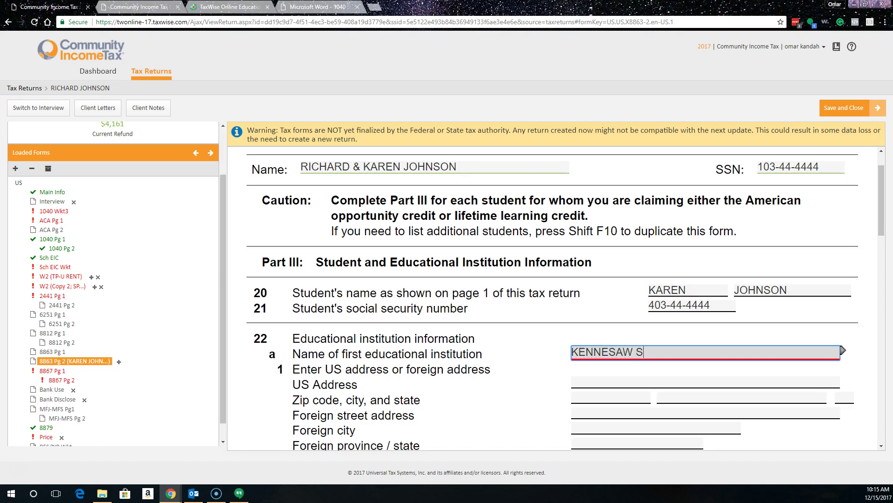
{"action": "type", "text": "TATE UNIVERSITY"}
{"action": "key", "text": "Tab"}
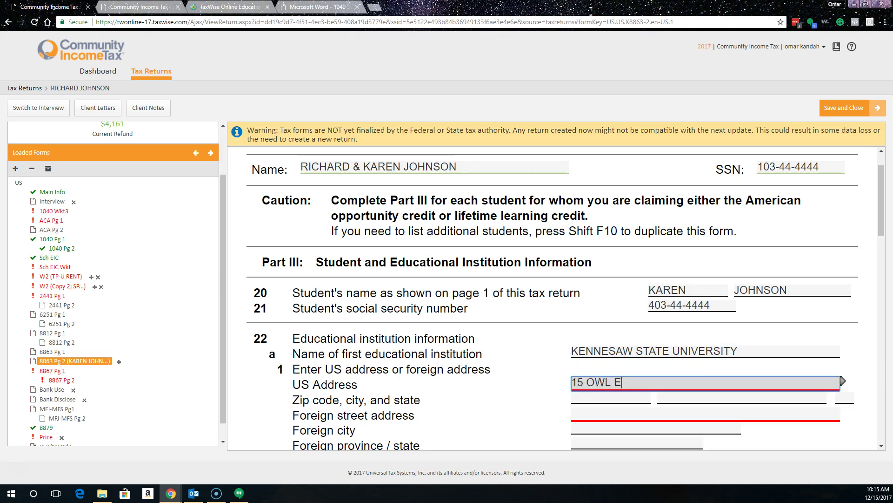
Step: Add zip 30144, answer Yes to the 2017 1098-T and No to 2016, and enter EIN 32-1111111
{"action": "left_click", "coordinate": [611, 399]}
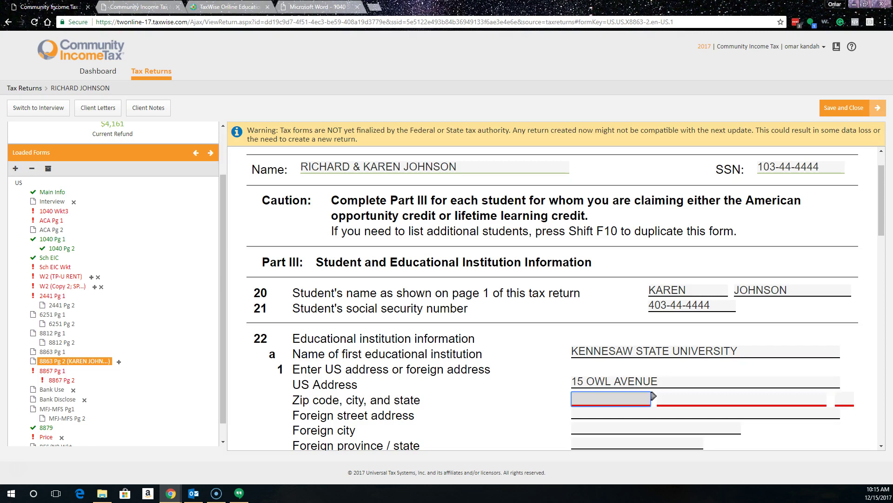
{"action": "type", "text": "30144-"}
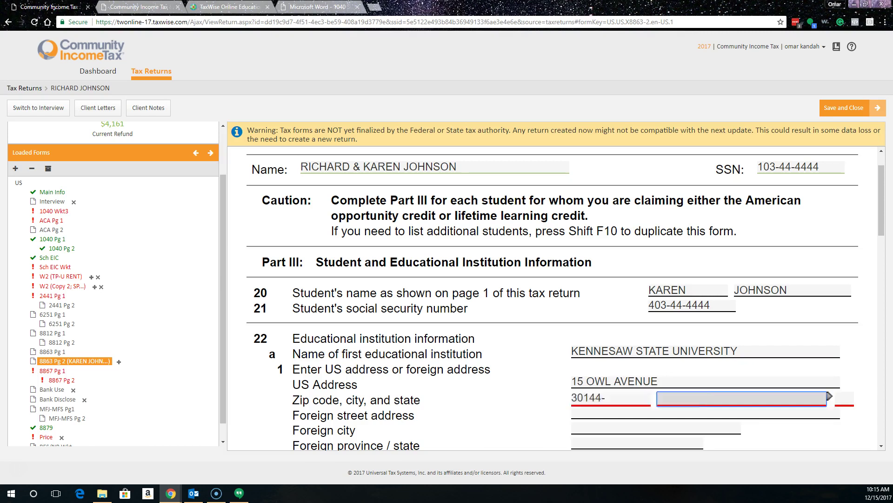
{"action": "scroll", "coordinate": [628, 316], "scroll_direction": "down", "scroll_amount": 3}
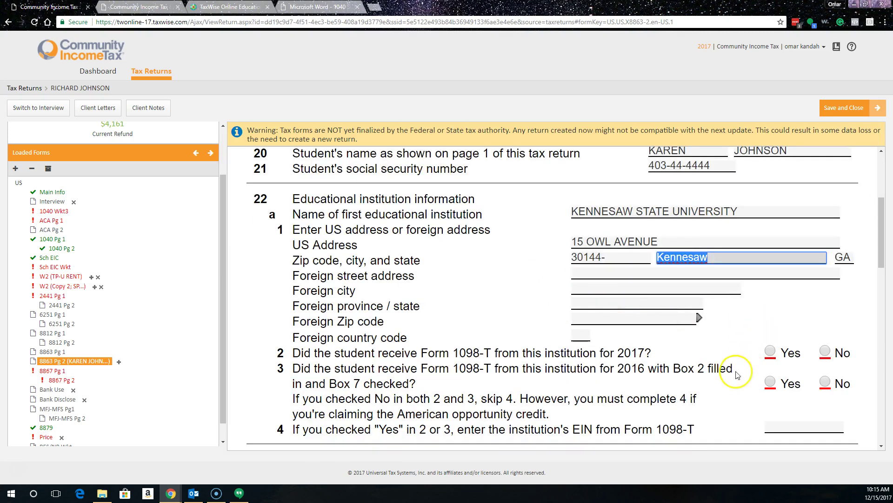
{"action": "left_click", "coordinate": [771, 351]}
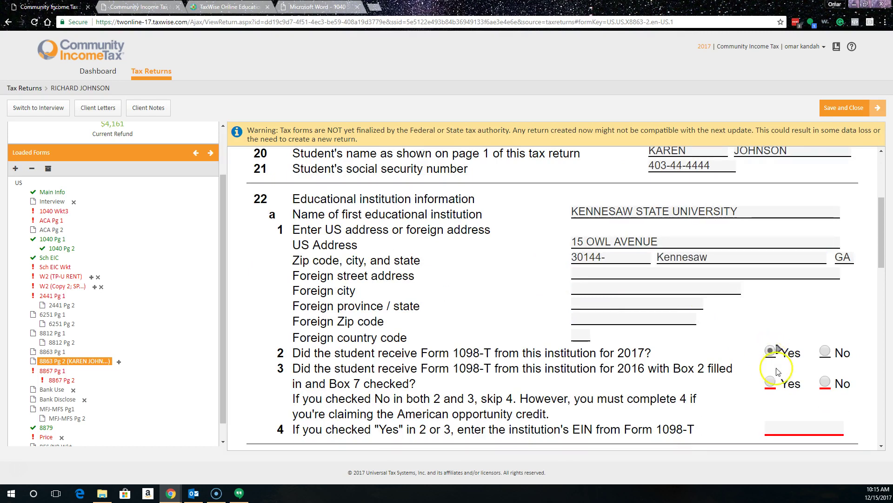
{"action": "left_click", "coordinate": [826, 382]}
{"action": "left_click", "coordinate": [776, 426]}
{"action": "scroll", "coordinate": [699, 224], "scroll_direction": "down", "scroll_amount": 2}
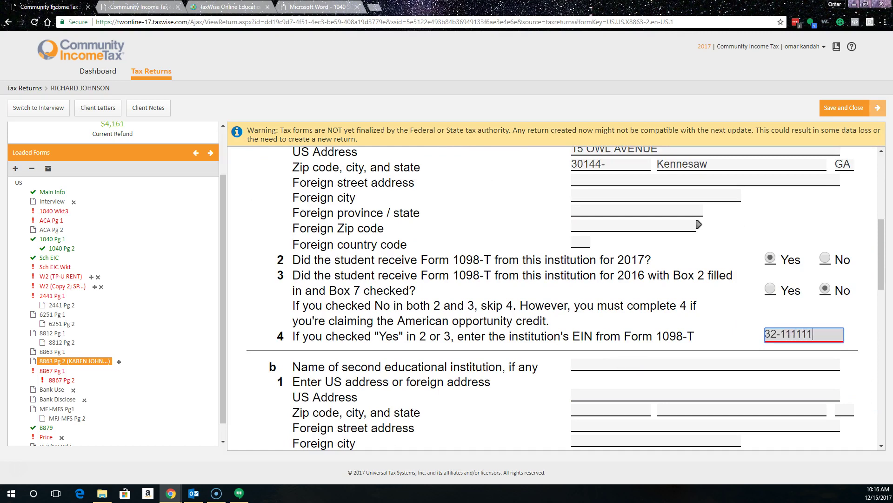
{"action": "type", "text": "32-1111111"}
{"action": "key", "text": "Tab"}
Step: Answer No, Yes, No, No to questions 23–26 and enter 2250.45 expenses on line 27
{"action": "scroll", "coordinate": [535, 252], "scroll_direction": "down", "scroll_amount": 4}
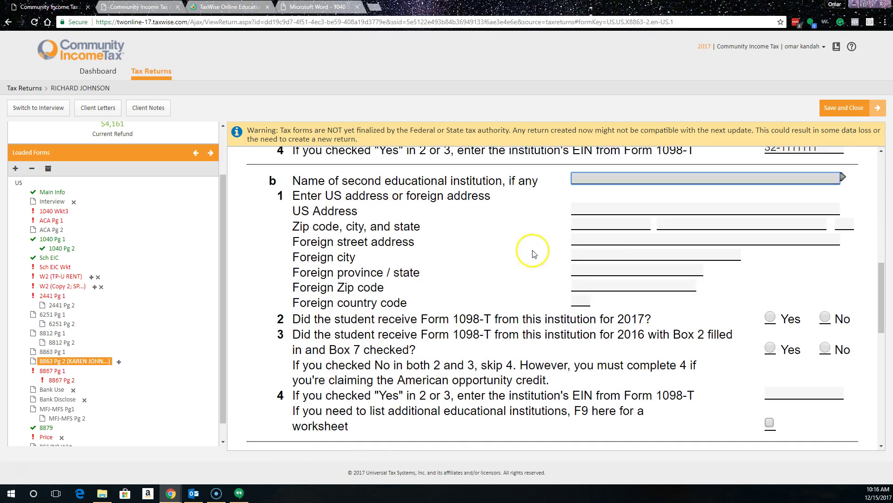
{"action": "scroll", "coordinate": [698, 340], "scroll_direction": "down", "scroll_amount": 4}
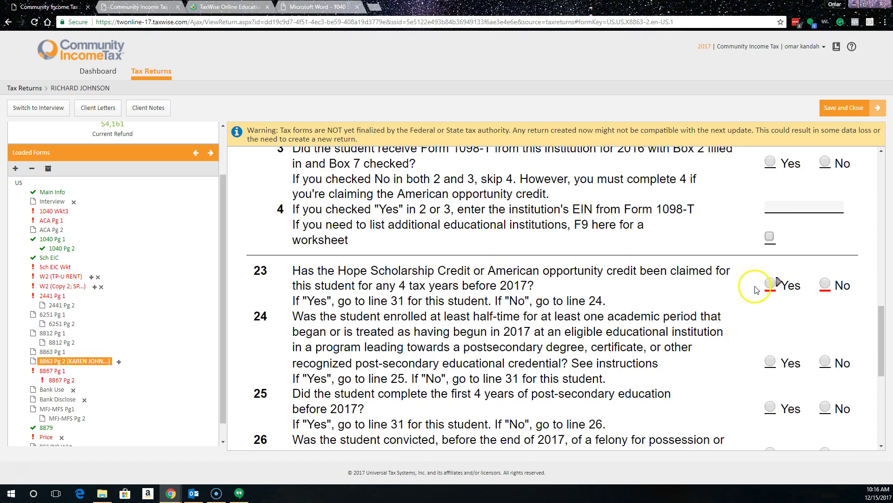
{"action": "left_click", "coordinate": [825, 285]}
{"action": "scroll", "coordinate": [677, 372], "scroll_direction": "down", "scroll_amount": 1}
{"action": "left_click", "coordinate": [767, 315]}
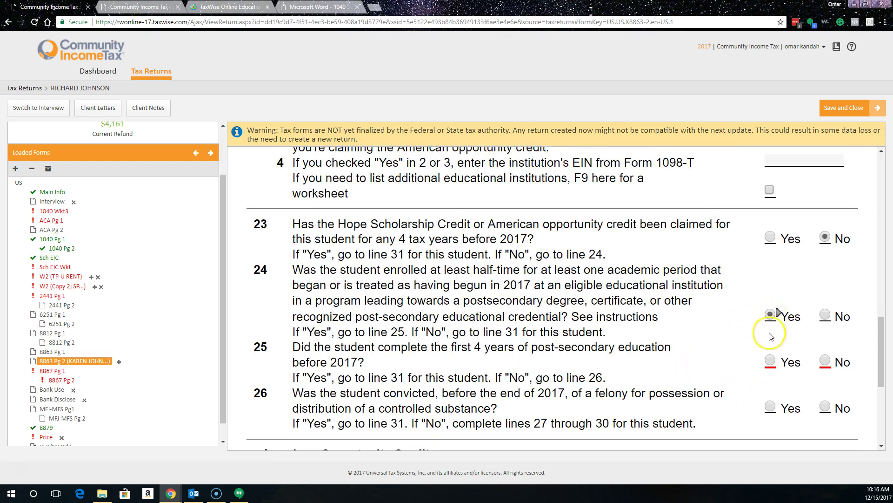
{"action": "left_click", "coordinate": [825, 361]}
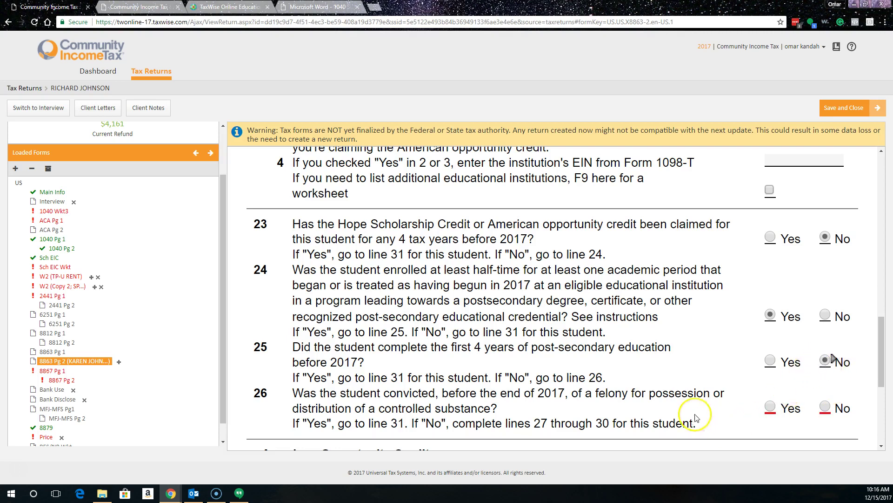
{"action": "scroll", "coordinate": [697, 359], "scroll_direction": "down", "scroll_amount": 2}
{"action": "left_click", "coordinate": [825, 313]}
{"action": "scroll", "coordinate": [669, 389], "scroll_direction": "down", "scroll_amount": 2}
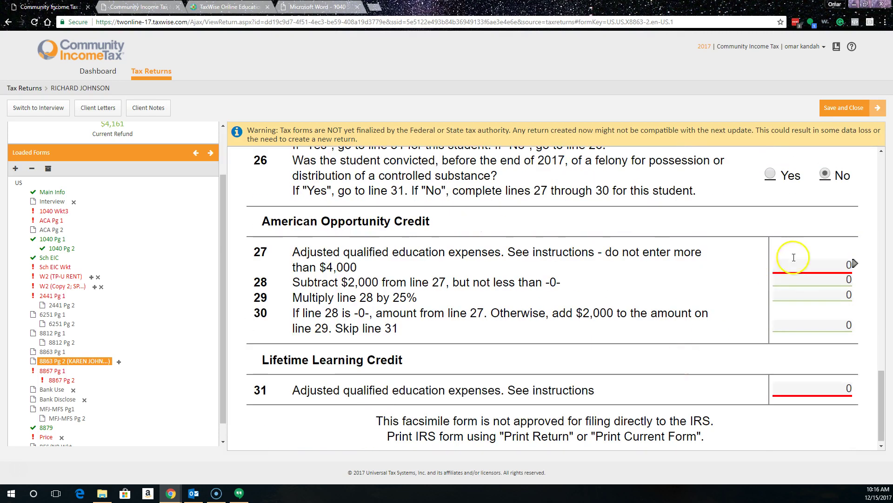
{"action": "left_click", "coordinate": [793, 266]}
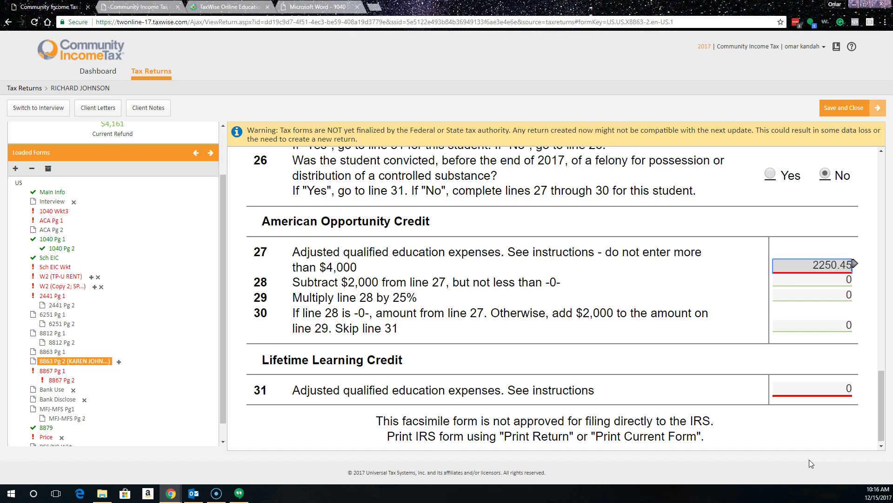
{"action": "key", "text": "Tab"}
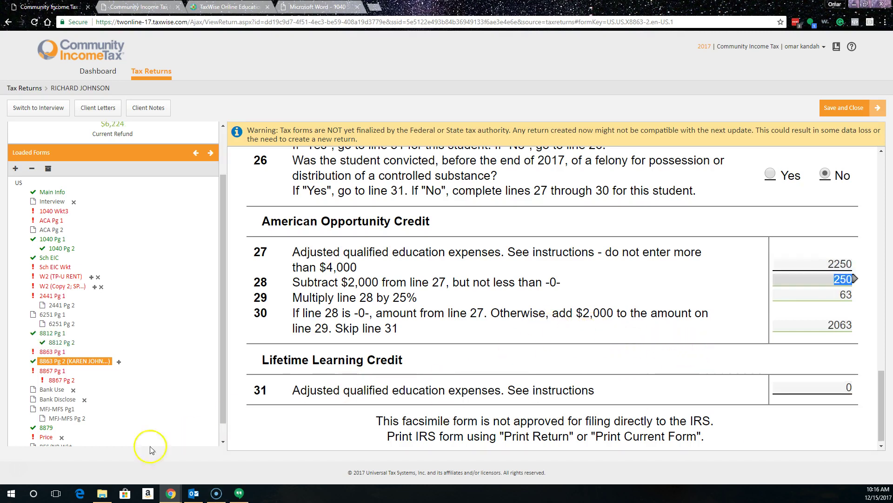
Step: On Form 8863 page 1, answer No to the 2016 American opportunity credit disallowance question
{"action": "left_click", "coordinate": [62, 353]}
{"action": "scroll", "coordinate": [782, 329], "scroll_direction": "down", "scroll_amount": 2}
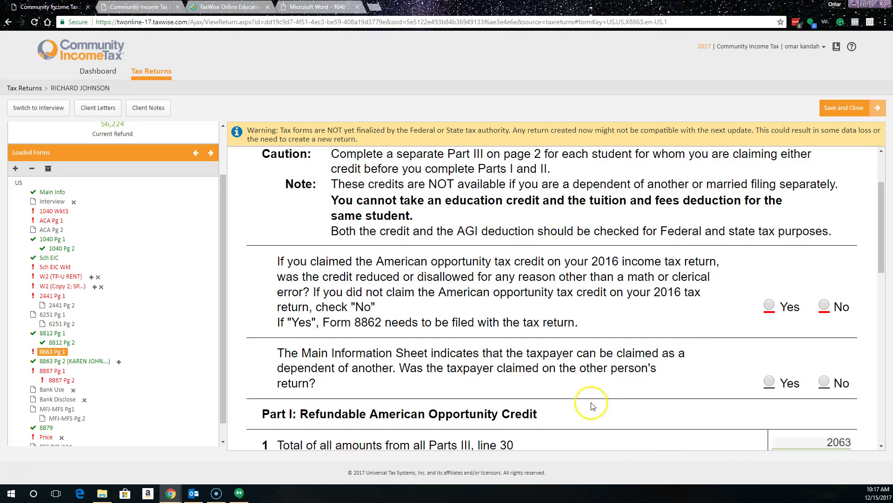
{"action": "left_click", "coordinate": [824, 304]}
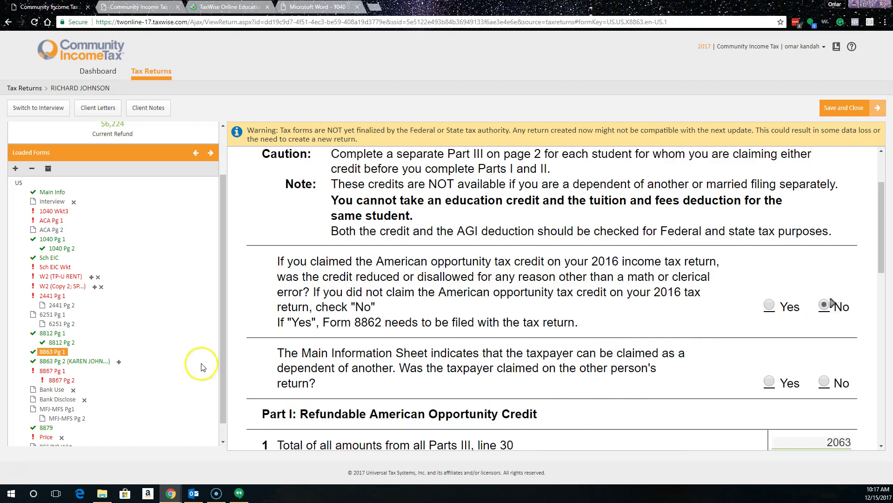
{"action": "scroll", "coordinate": [145, 354], "scroll_direction": "up", "scroll_amount": 1}
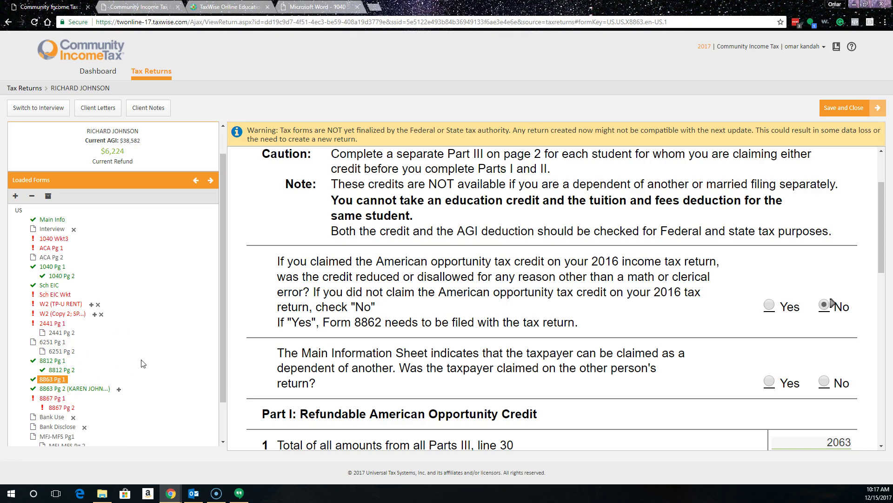
Step: On the ACA worksheet answer No to both Marketplace questions and mark 12-month coverage for taxpayer, spouse and child
{"action": "left_click", "coordinate": [50, 247]}
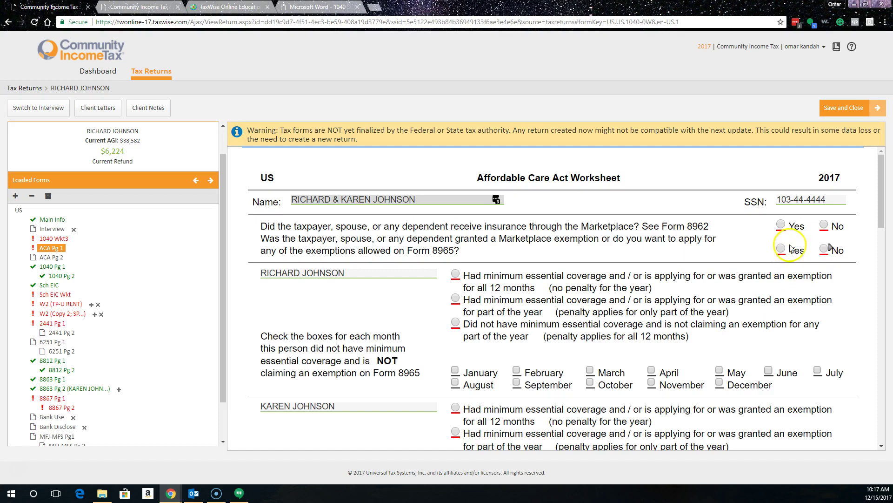
{"action": "left_click", "coordinate": [825, 225]}
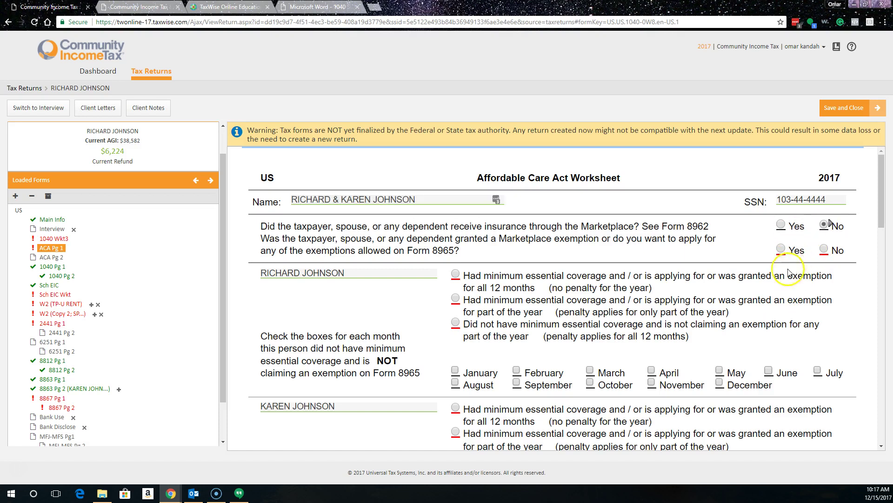
{"action": "left_click", "coordinate": [824, 248]}
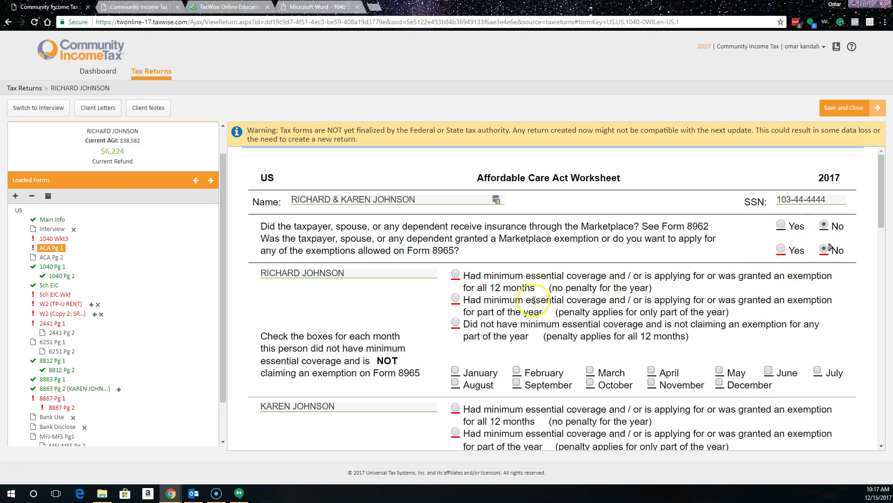
{"action": "left_click", "coordinate": [455, 274]}
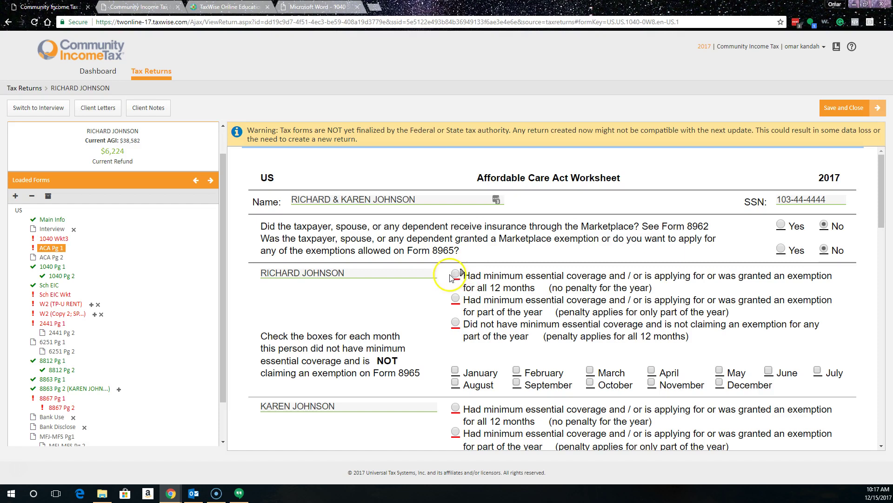
{"action": "left_click", "coordinate": [455, 408]}
{"action": "scroll", "coordinate": [388, 396], "scroll_direction": "down", "scroll_amount": 5}
{"action": "left_click", "coordinate": [455, 308]}
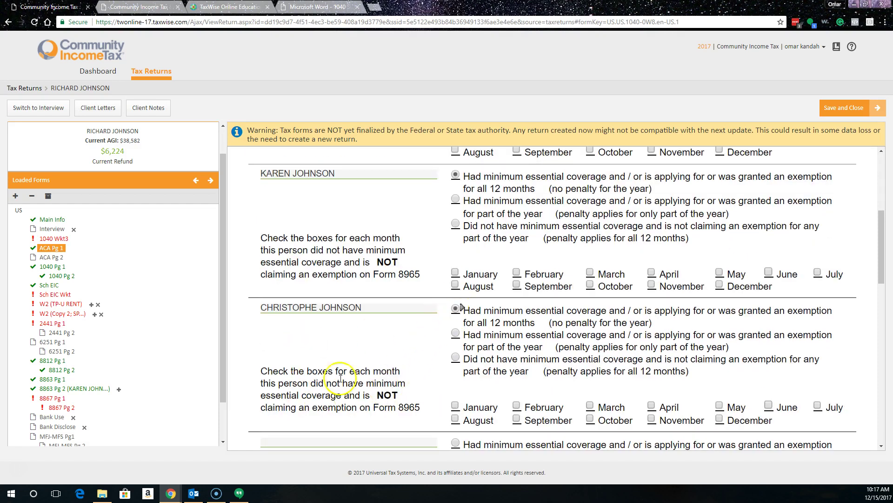
Step: Answer No to the prior-year child tax credit reduction question on 1040 Wkt3, then open the U RENT W-2
{"action": "left_click", "coordinate": [53, 238]}
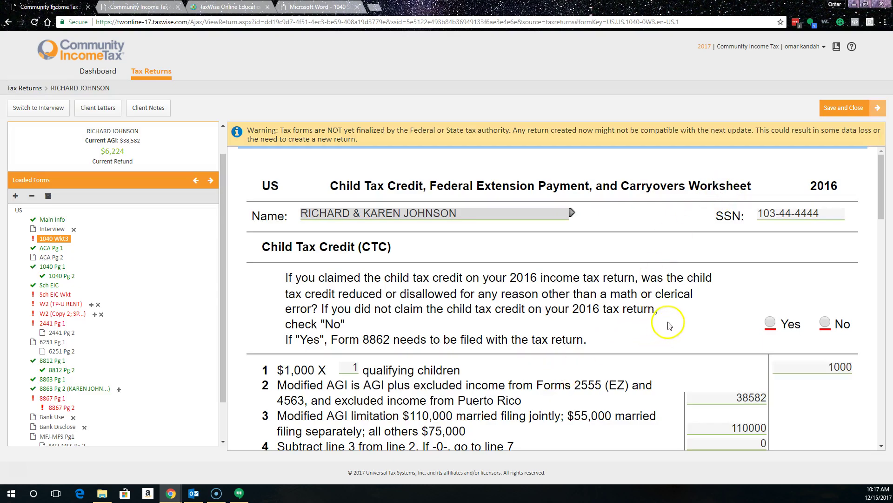
{"action": "left_click", "coordinate": [825, 322]}
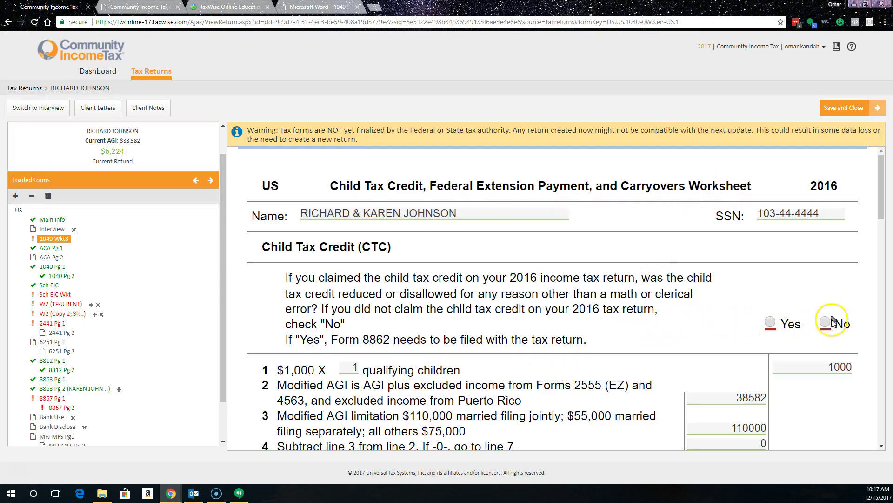
{"action": "left_click", "coordinate": [55, 305]}
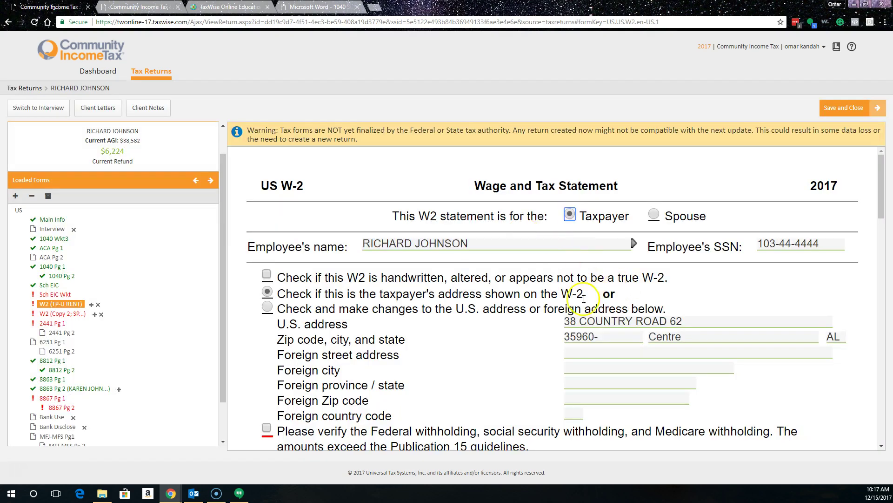
Step: Tick the federal withholding verified box on both the U RENT and CORNER GROCER W-2s
{"action": "scroll", "coordinate": [493, 304], "scroll_direction": "down", "scroll_amount": 5}
{"action": "scroll", "coordinate": [494, 305], "scroll_direction": "down", "scroll_amount": 5}
{"action": "scroll", "coordinate": [439, 299], "scroll_direction": "up", "scroll_amount": 10}
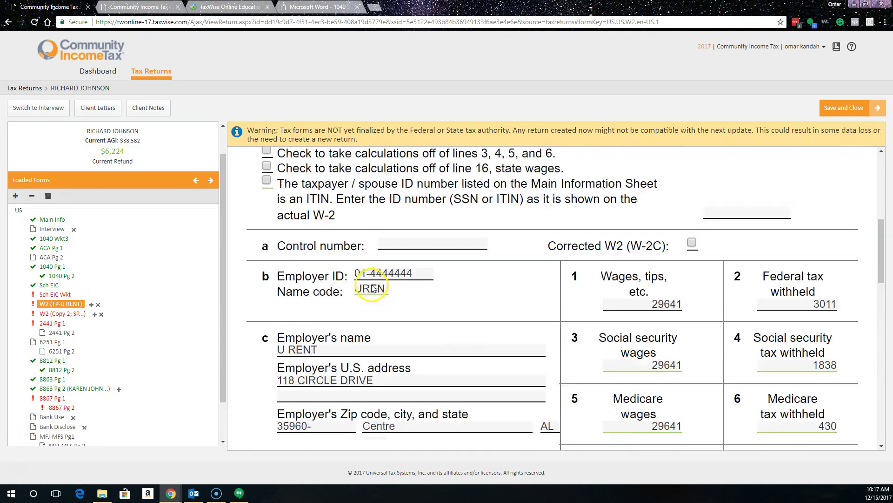
{"action": "left_click", "coordinate": [266, 195]}
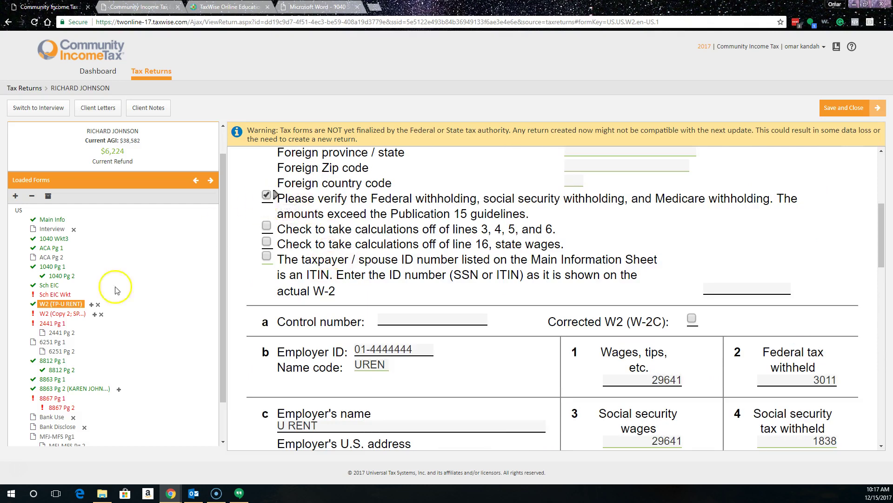
{"action": "left_click", "coordinate": [64, 315]}
{"action": "scroll", "coordinate": [289, 260], "scroll_direction": "down", "scroll_amount": 5}
{"action": "left_click", "coordinate": [266, 195]}
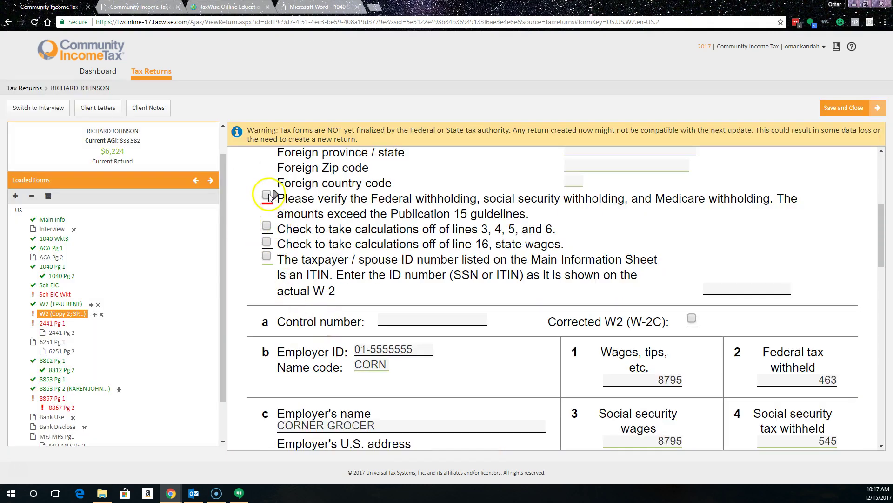
{"action": "left_click", "coordinate": [52, 323]}
Step: Enter the Bright Stars daycare provider's name, street address and zip 35960 on Form 2441
{"action": "left_click", "coordinate": [328, 355]}
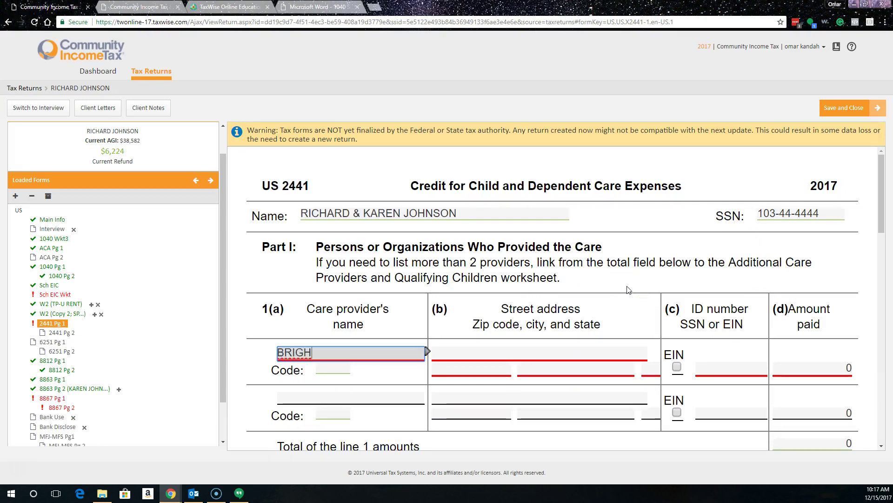
{"action": "type", "text": "BRIGHT STARS DAYCAR"}
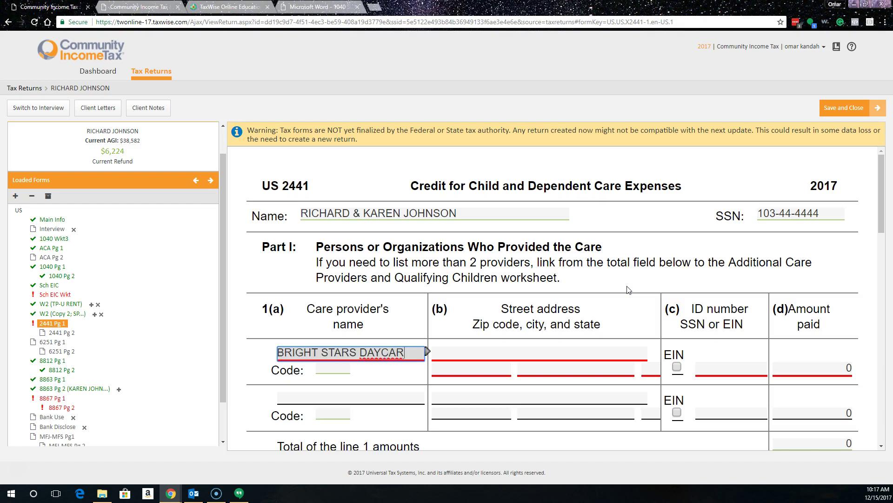
{"action": "key", "text": "Tab"}
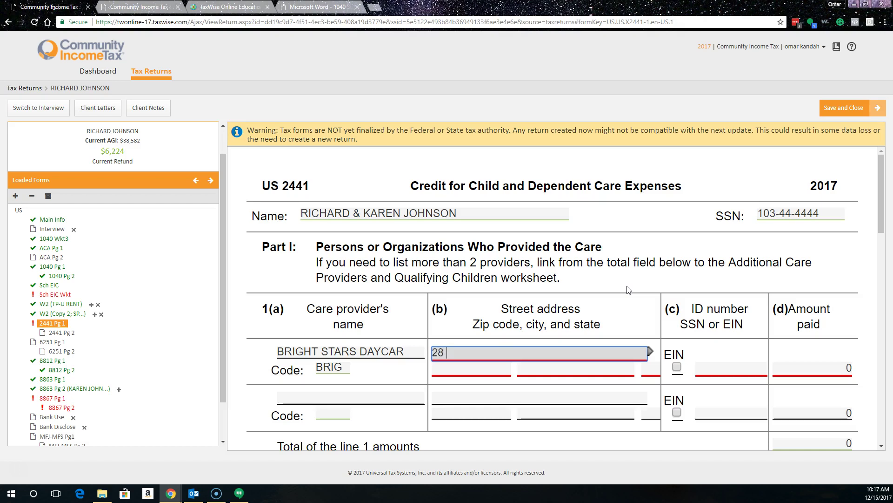
{"action": "type", "text": "NG "}
{"action": "type", "text": "IDE LANE"}
{"action": "key", "text": "Tab"}
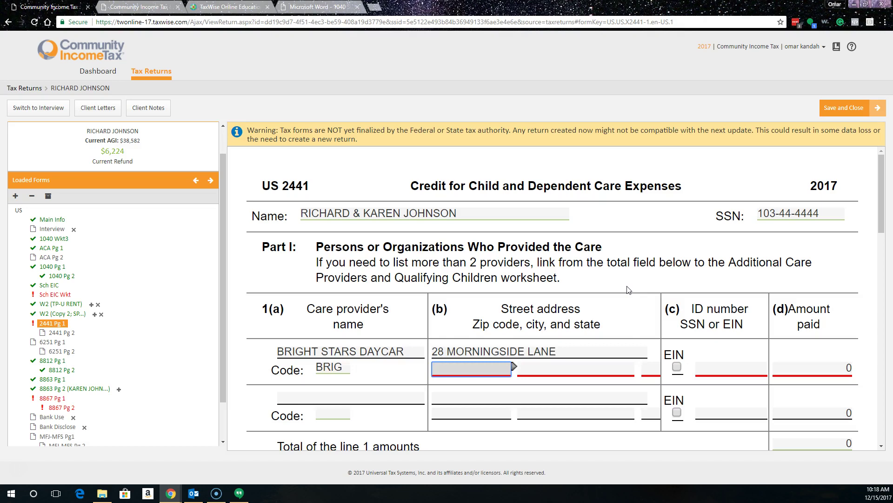
{"action": "type", "text": "1540"}
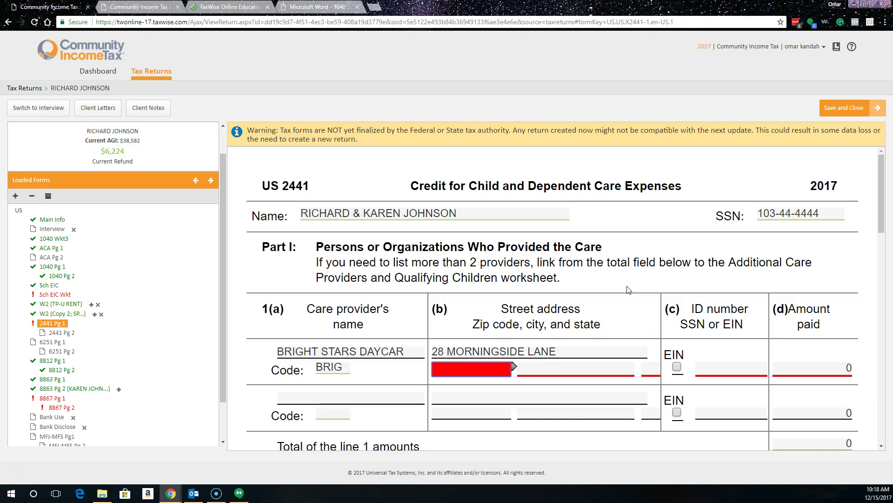
{"action": "type", "text": "0"}
{"action": "key", "text": "Tab"}
Step: Mark the provider's ID as an EIN, enter 243333333, and record 1540 paid
{"action": "left_click", "coordinate": [682, 370]}
{"action": "left_click", "coordinate": [710, 366]}
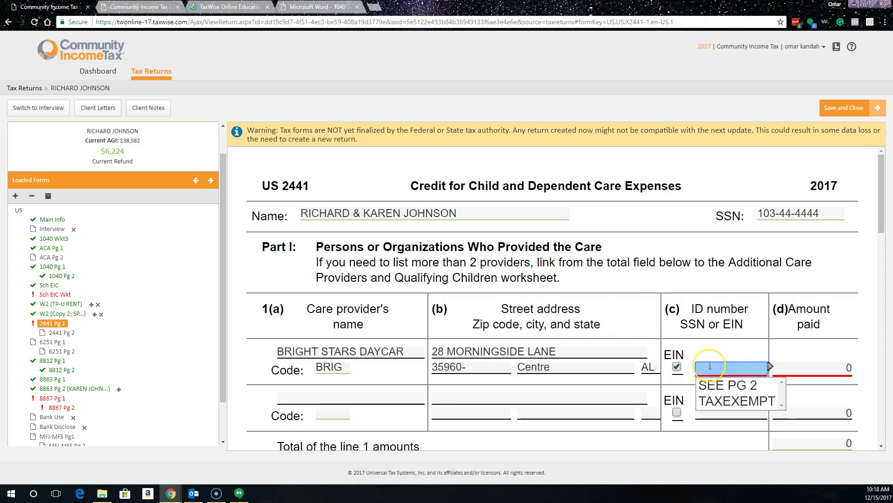
{"action": "type", "text": "2433"}
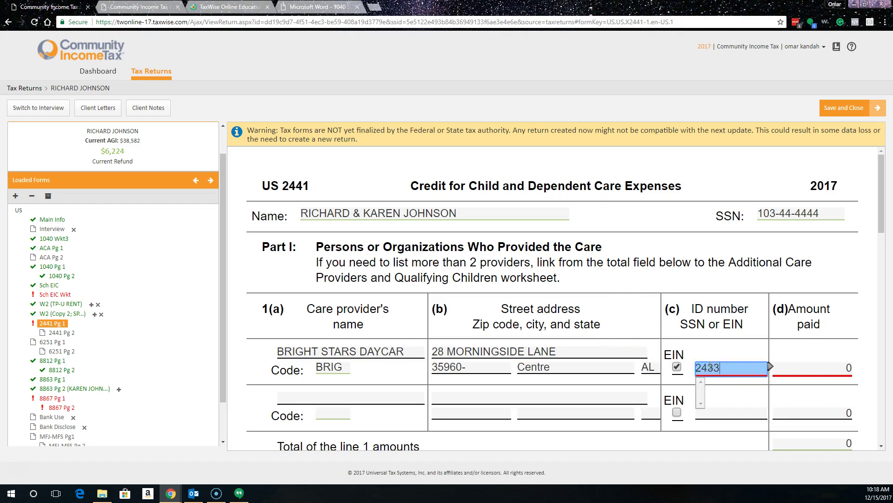
{"action": "type", "text": "33333"}
{"action": "left_click", "coordinate": [808, 383]}
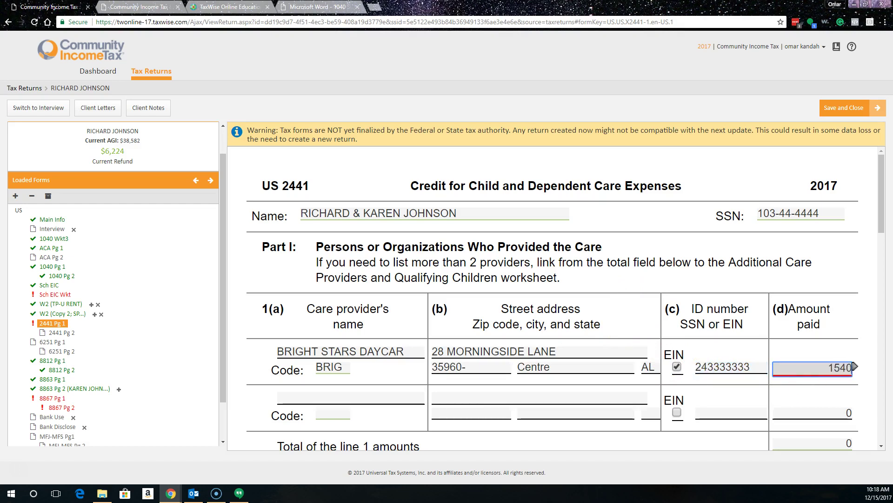
{"action": "type", "text": "1540"}
{"action": "key", "text": "Tab"}
Step: Enter 1540 as the child's qualified expenses on line 2
{"action": "scroll", "coordinate": [647, 302], "scroll_direction": "down", "scroll_amount": 5}
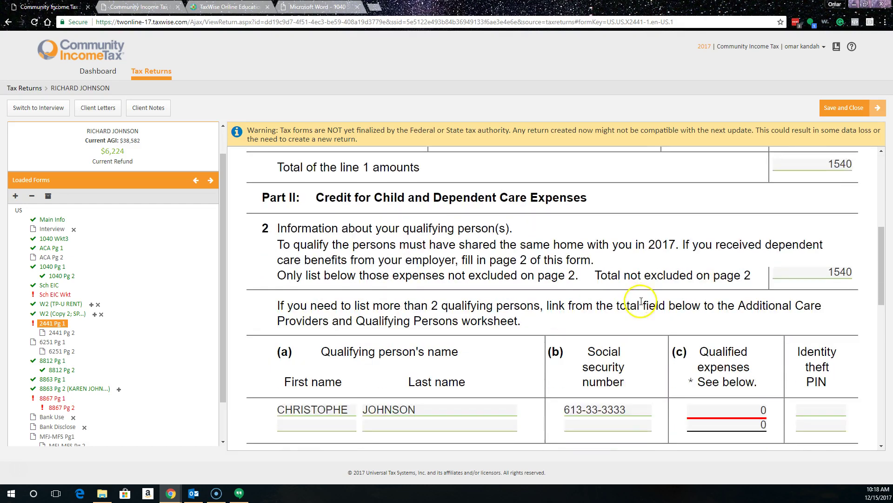
{"action": "scroll", "coordinate": [642, 304], "scroll_direction": "down", "scroll_amount": 3}
{"action": "left_click", "coordinate": [765, 270]}
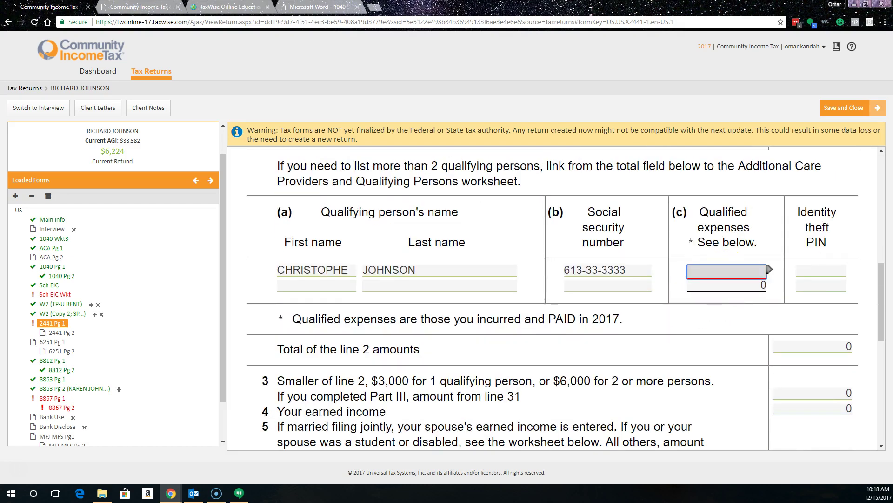
{"action": "type", "text": "1540"}
{"action": "key", "text": "Tab"}
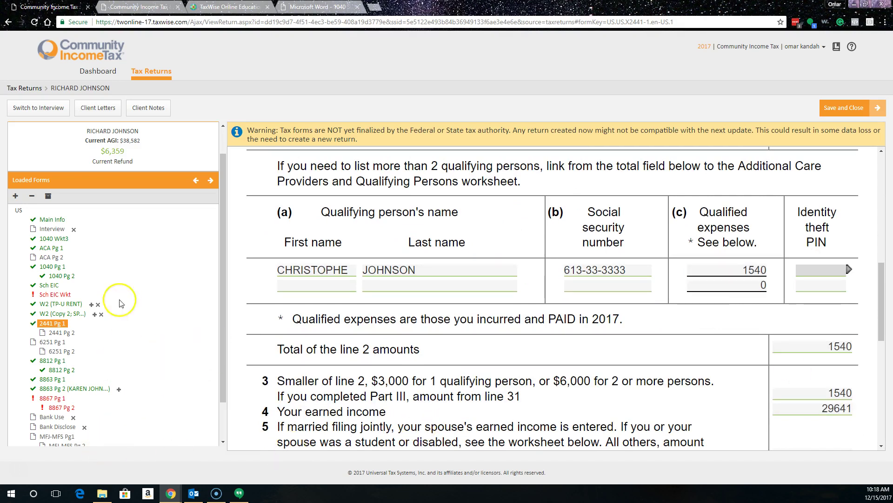
Step: On the Schedule EIC worksheet, answer Yes to valid SSNs and No to nonresident alien and qualifying-child questions
{"action": "left_click", "coordinate": [57, 295]}
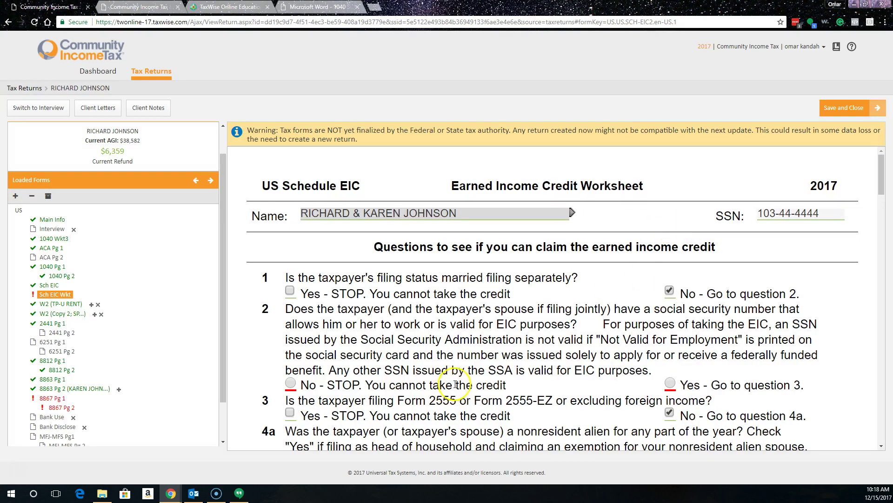
{"action": "scroll", "coordinate": [256, 338], "scroll_direction": "down", "scroll_amount": 3}
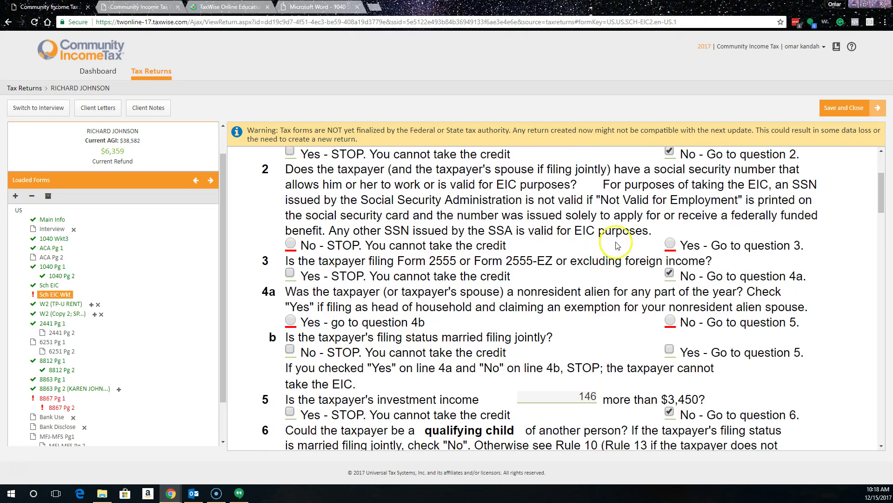
{"action": "left_click", "coordinate": [670, 243]}
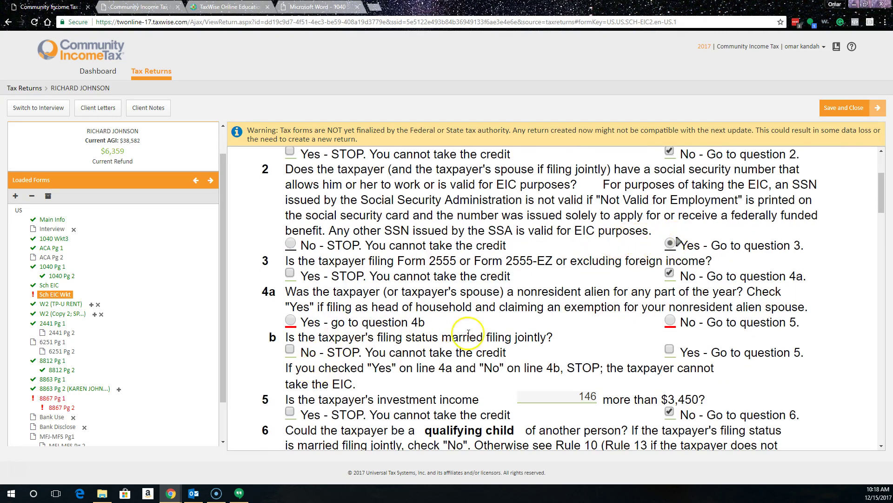
{"action": "left_click", "coordinate": [670, 320]}
{"action": "scroll", "coordinate": [515, 352], "scroll_direction": "down", "scroll_amount": 4}
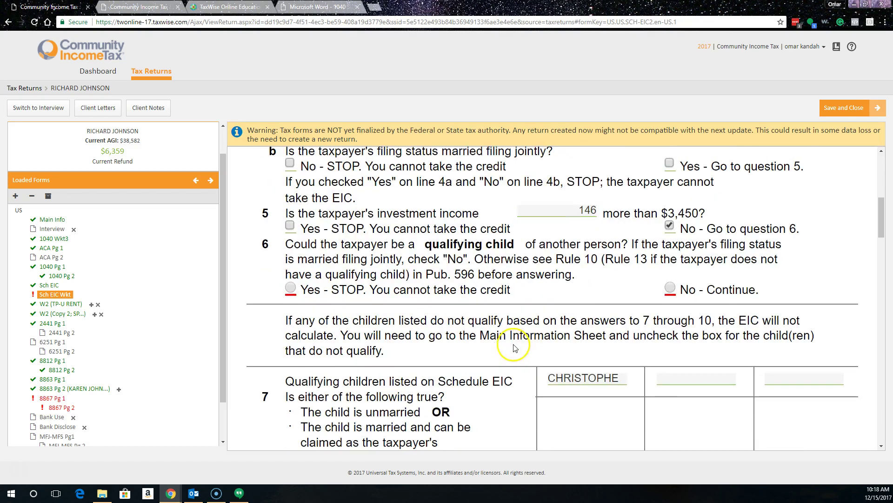
{"action": "left_click", "coordinate": [669, 288]}
Step: Confirm the child is unmarried, lived with them and has a valid SSN; answer No to prior-year EIC reduction
{"action": "scroll", "coordinate": [509, 315], "scroll_direction": "down", "scroll_amount": 4}
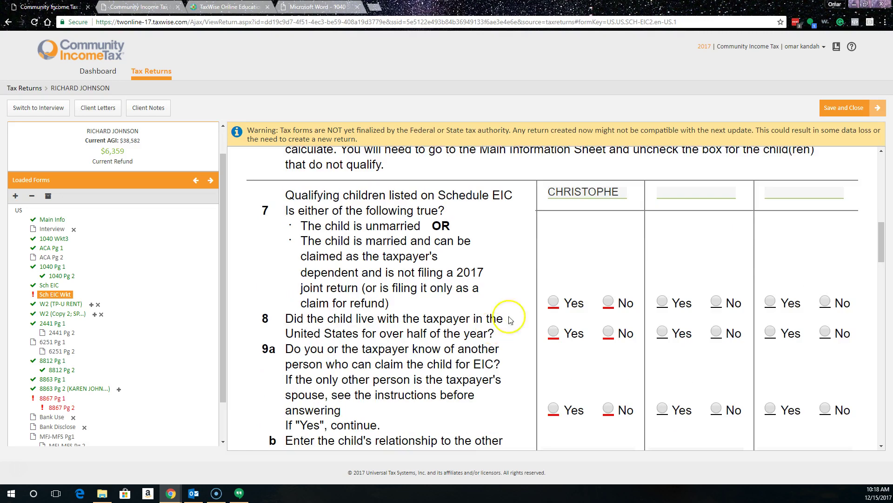
{"action": "left_click", "coordinate": [554, 302]}
{"action": "scroll", "coordinate": [465, 367], "scroll_direction": "down", "scroll_amount": 2}
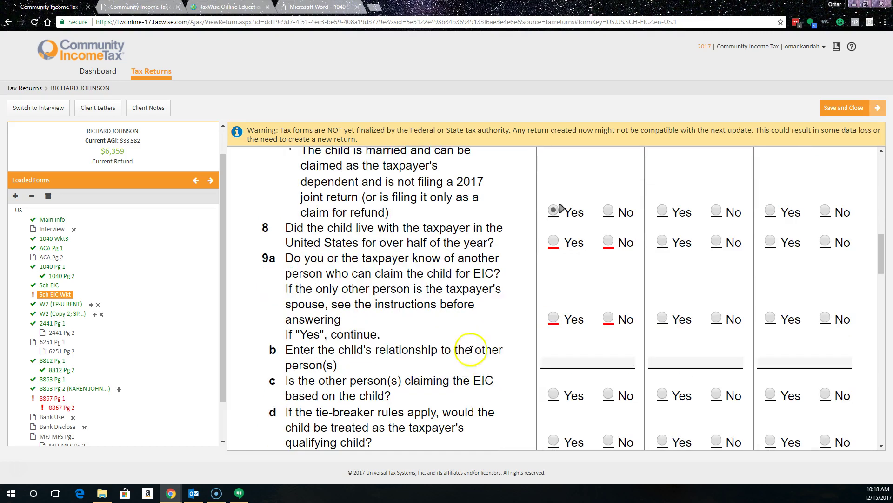
{"action": "left_click", "coordinate": [557, 240]}
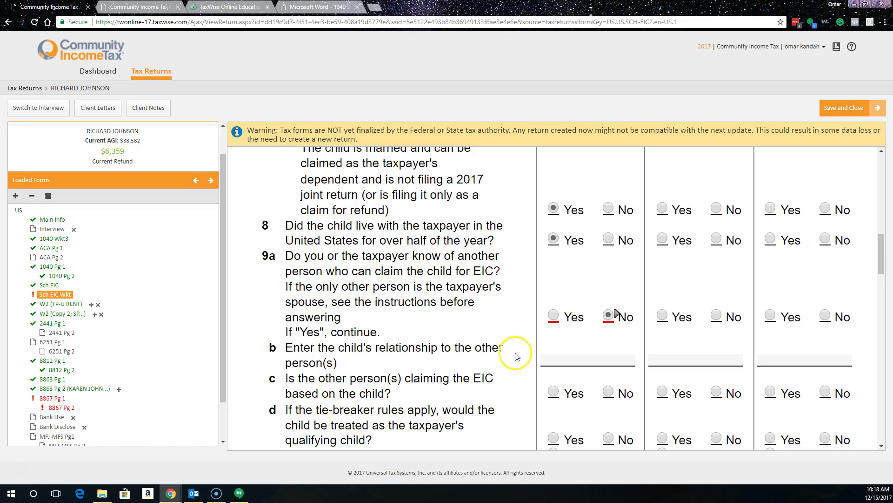
{"action": "scroll", "coordinate": [466, 361], "scroll_direction": "down", "scroll_amount": 5}
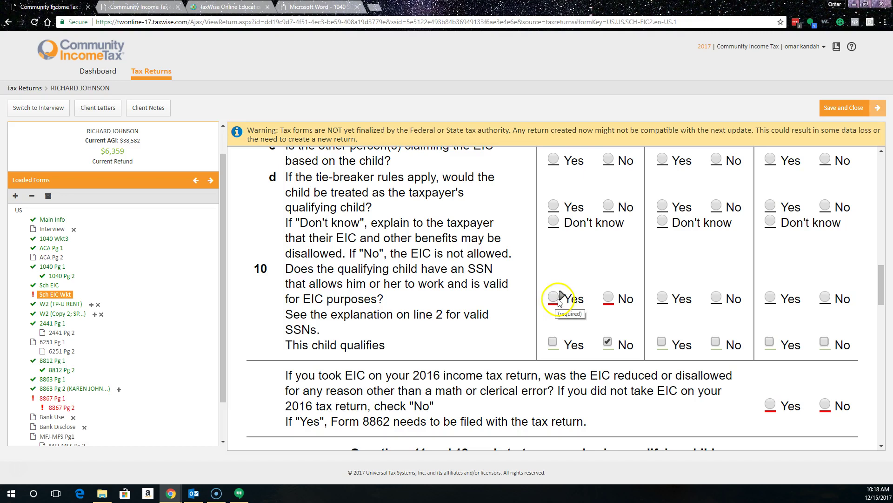
{"action": "left_click", "coordinate": [553, 296]}
{"action": "scroll", "coordinate": [512, 303], "scroll_direction": "down", "scroll_amount": 6}
{"action": "scroll", "coordinate": [760, 322], "scroll_direction": "up", "scroll_amount": 3}
{"action": "left_click", "coordinate": [825, 265]}
{"action": "scroll", "coordinate": [517, 363], "scroll_direction": "down", "scroll_amount": 10}
{"action": "scroll", "coordinate": [549, 358], "scroll_direction": "down", "scroll_amount": 6}
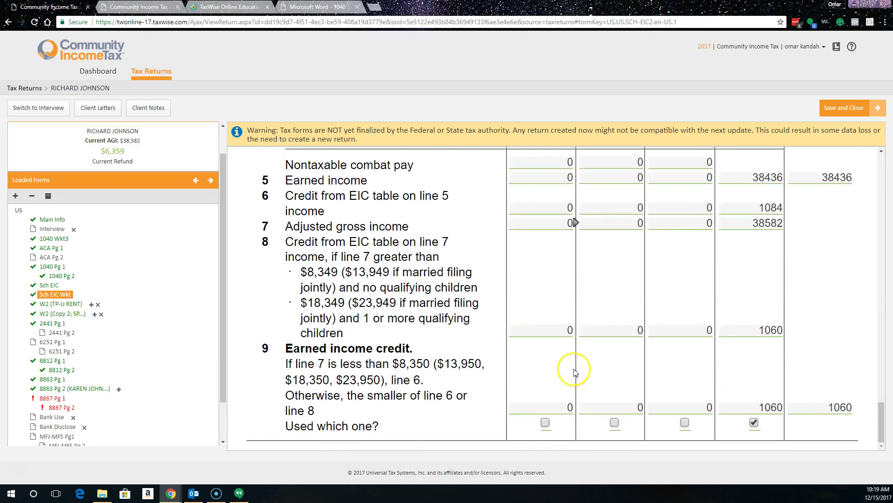
Step: On Form 8867 page 1, answer Yes to Q1, No to Q4, and Yes to Q5, Q6 and Q7
{"action": "left_click", "coordinate": [52, 398]}
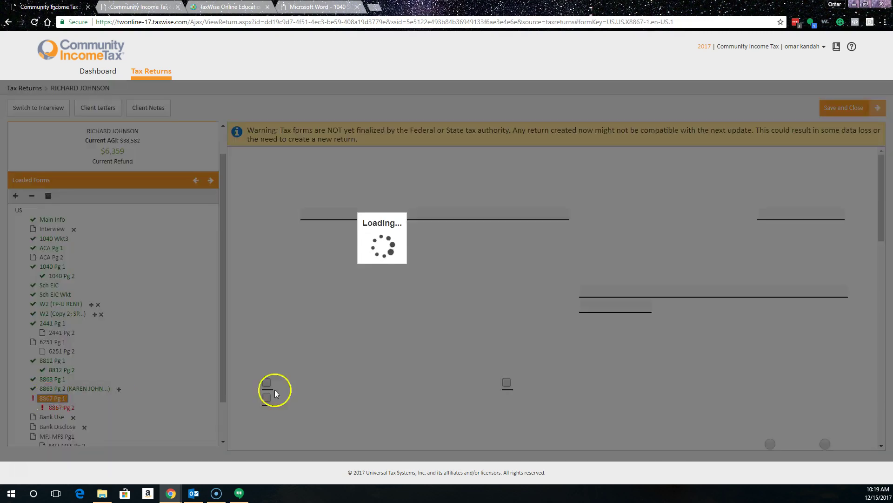
{"action": "scroll", "coordinate": [652, 341], "scroll_direction": "down", "scroll_amount": 5}
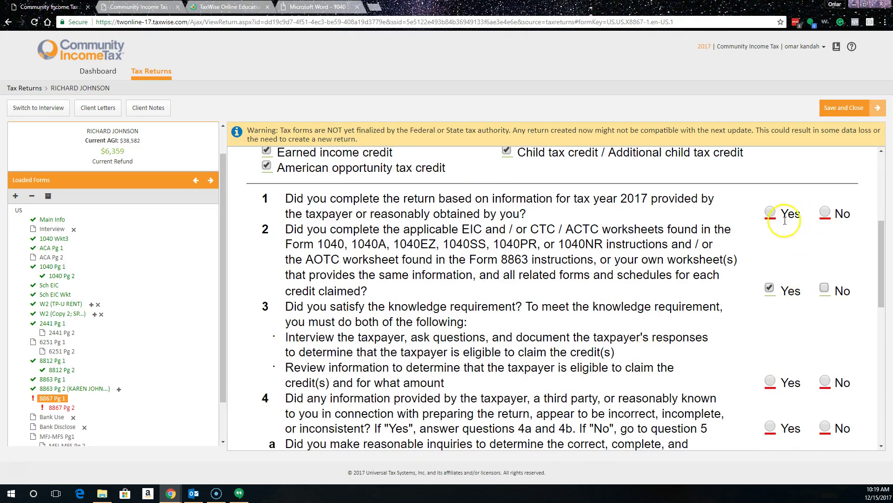
{"action": "left_click", "coordinate": [770, 212]}
{"action": "scroll", "coordinate": [668, 369], "scroll_direction": "down", "scroll_amount": 2}
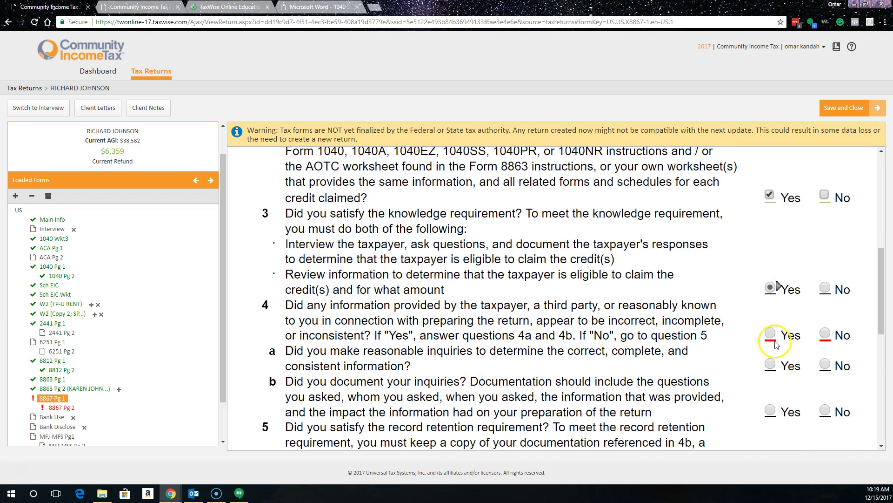
{"action": "left_click", "coordinate": [824, 334]}
{"action": "scroll", "coordinate": [740, 357], "scroll_direction": "down", "scroll_amount": 4}
{"action": "left_click", "coordinate": [770, 331]}
{"action": "scroll", "coordinate": [708, 385], "scroll_direction": "down", "scroll_amount": 4}
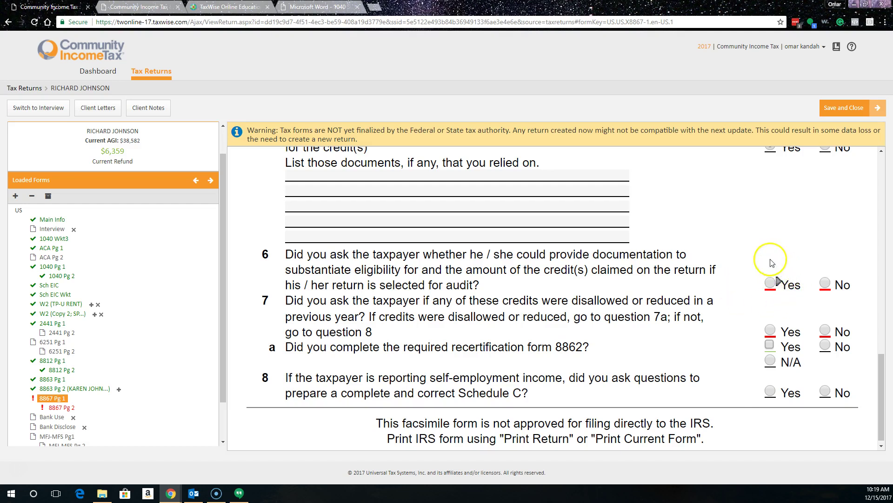
{"action": "left_click", "coordinate": [779, 285]}
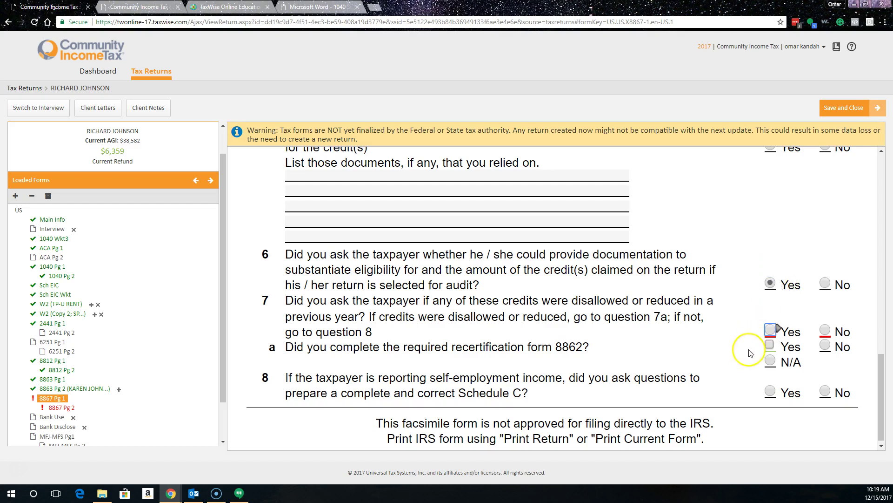
{"action": "left_click", "coordinate": [775, 332]}
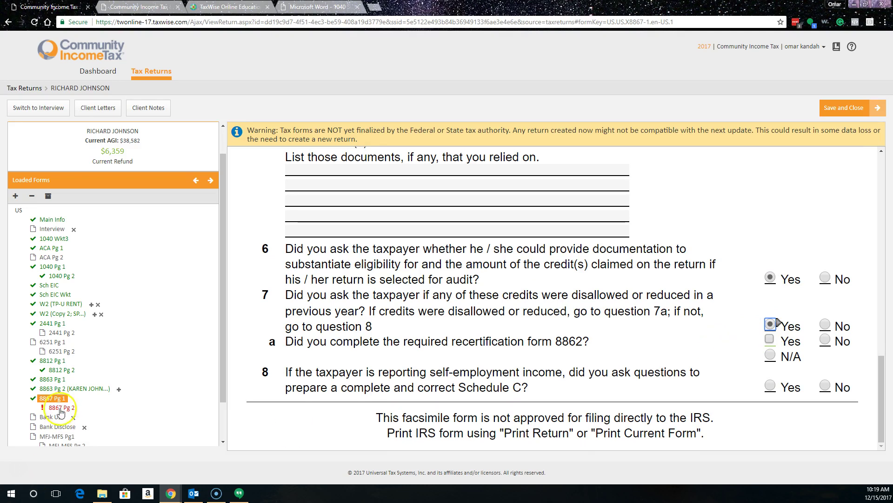
Step: On Form 8867 page 2, answer Yes to 9a and 9b and N/A to 9c
{"action": "left_click", "coordinate": [61, 408]}
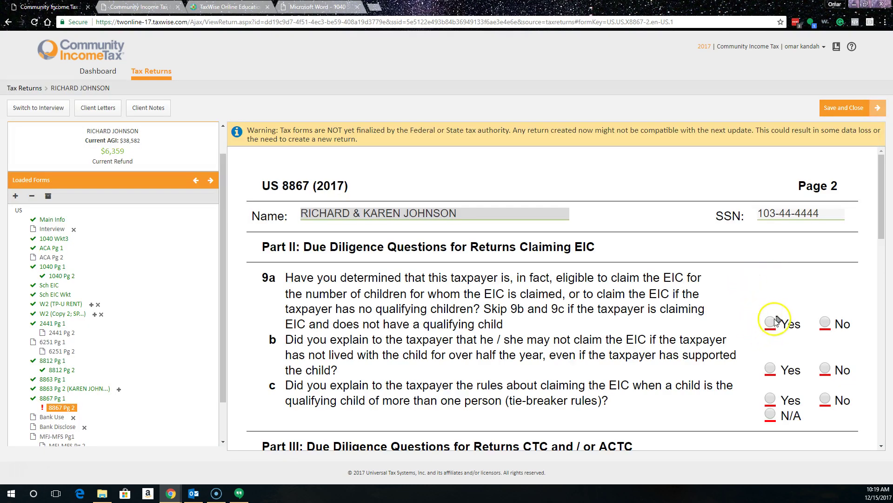
{"action": "left_click", "coordinate": [771, 323]}
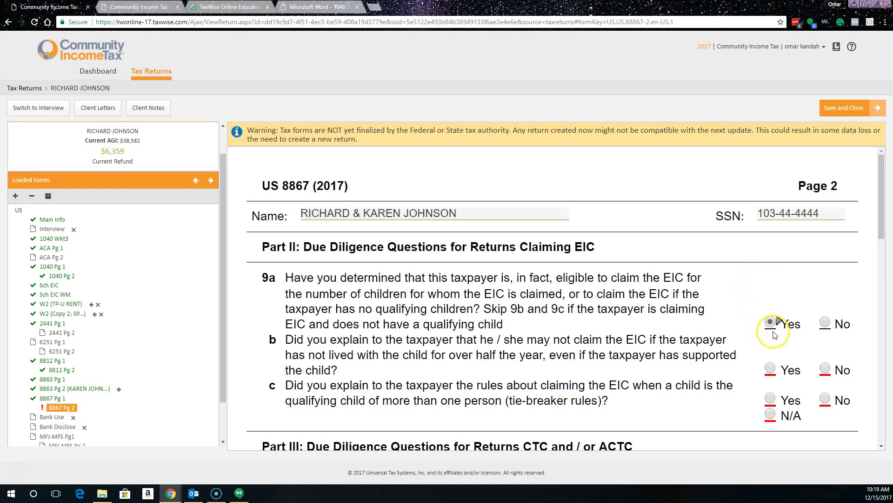
{"action": "left_click", "coordinate": [770, 368]}
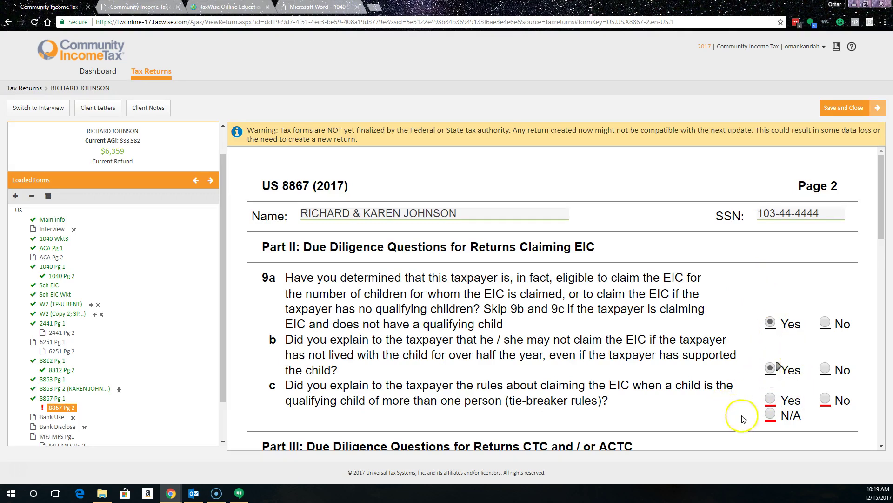
{"action": "left_click", "coordinate": [770, 414]}
{"action": "scroll", "coordinate": [744, 372], "scroll_direction": "down", "scroll_amount": 6}
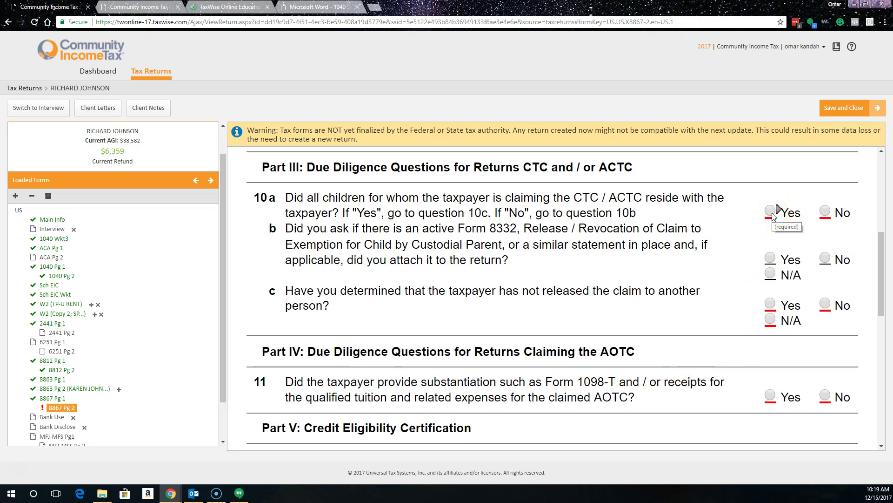
Step: Answer Yes to 10a, N/A to 10c, Yes to 11, and Yes to certification question 12
{"action": "left_click", "coordinate": [771, 213]}
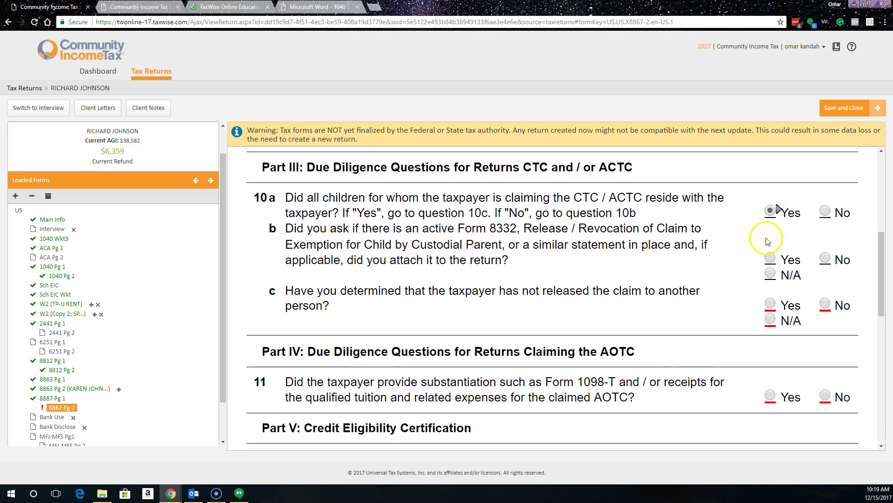
{"action": "left_click", "coordinate": [770, 320]}
{"action": "scroll", "coordinate": [745, 356], "scroll_direction": "down", "scroll_amount": 2}
{"action": "left_click", "coordinate": [770, 303]}
{"action": "scroll", "coordinate": [741, 326], "scroll_direction": "down", "scroll_amount": 7}
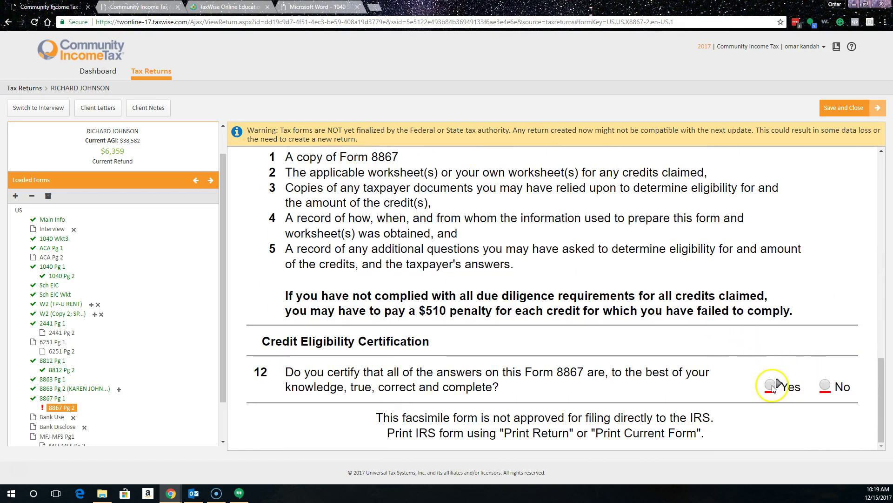
{"action": "left_click", "coordinate": [771, 384]}
{"action": "scroll", "coordinate": [96, 368], "scroll_direction": "down", "scroll_amount": 2}
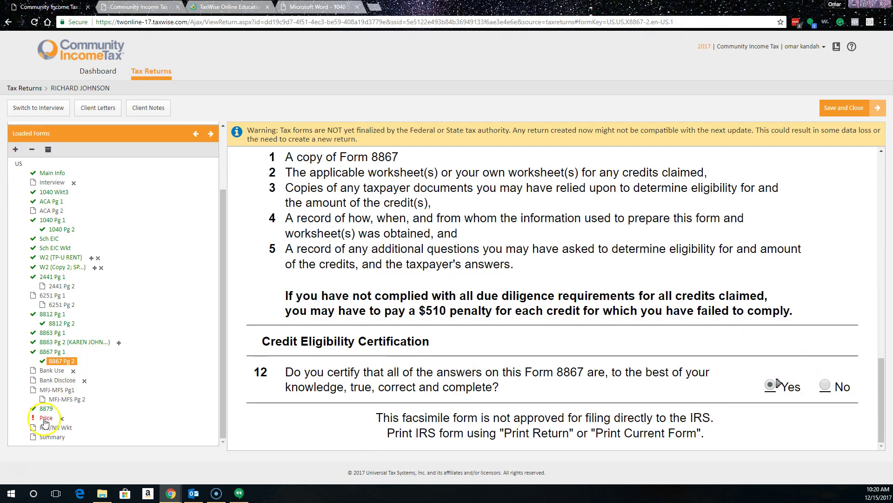
{"action": "scroll", "coordinate": [45, 303], "scroll_direction": "up", "scroll_amount": 2}
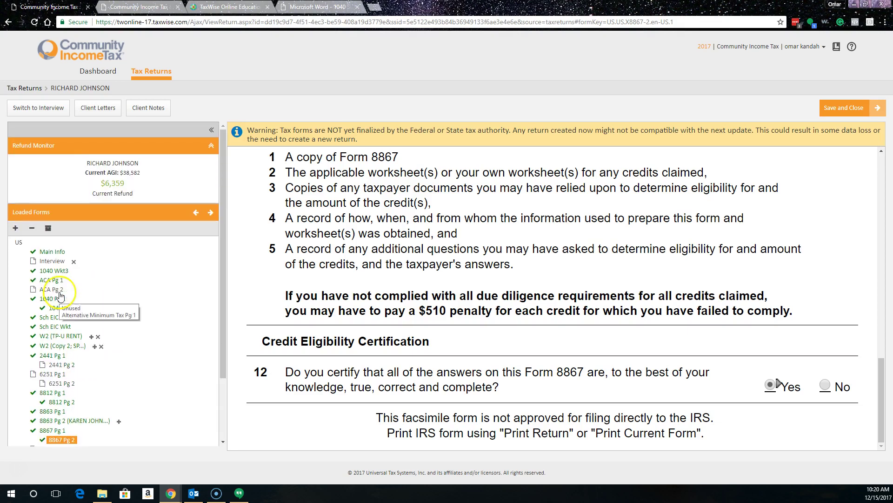
{"action": "scroll", "coordinate": [93, 354], "scroll_direction": "down", "scroll_amount": 2}
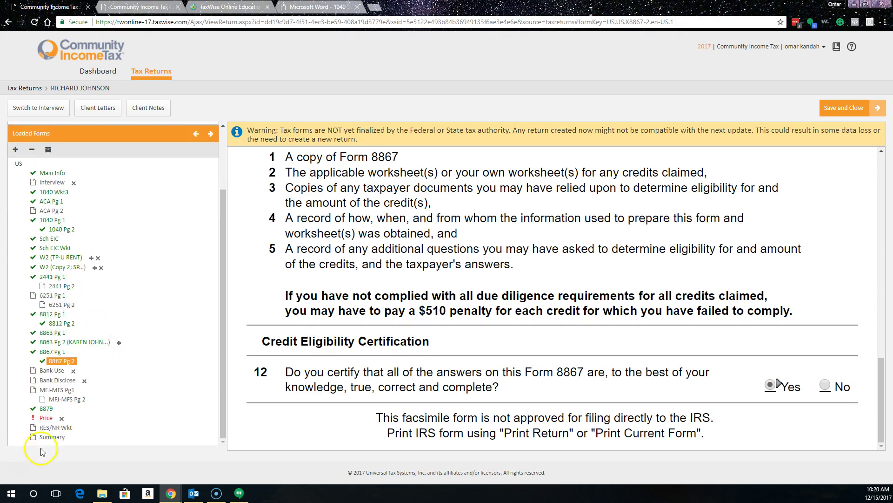
Step: Scroll through the Three-Year Tax Summary, then the List of Fees form, with the refund at $6,359
{"action": "left_click", "coordinate": [50, 437]}
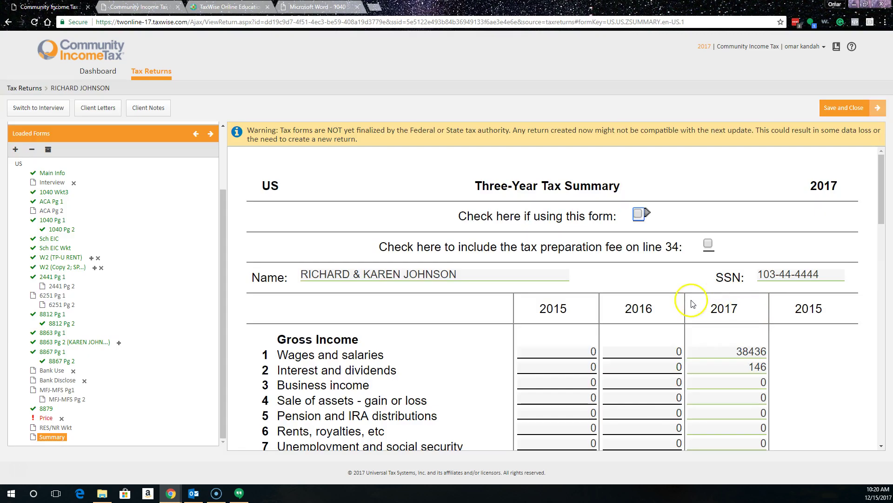
{"action": "scroll", "coordinate": [594, 313], "scroll_direction": "down", "scroll_amount": 7}
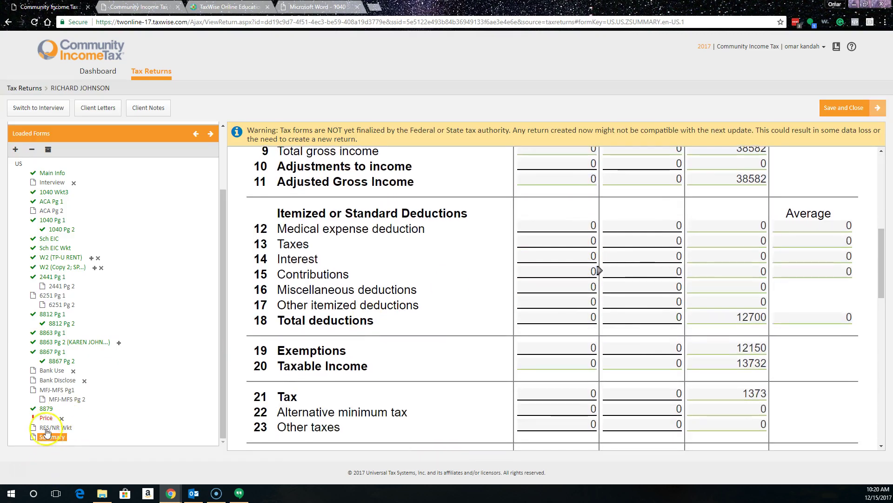
{"action": "left_click", "coordinate": [45, 418]}
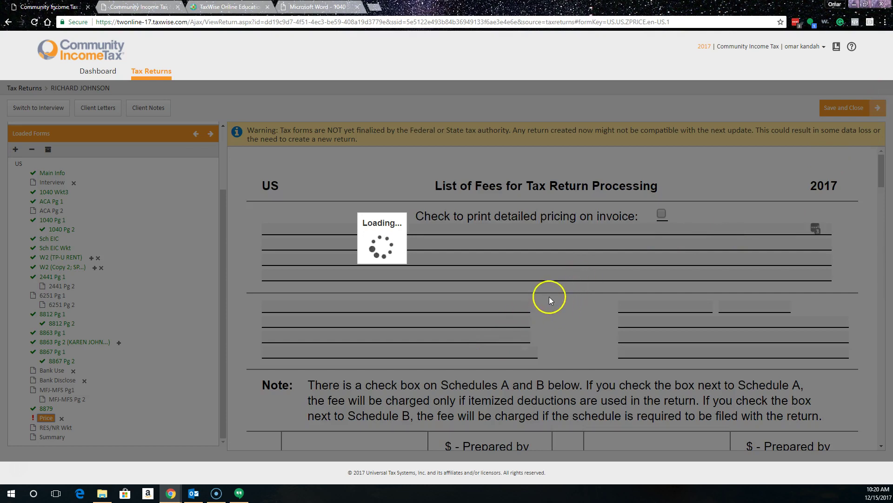
{"action": "scroll", "coordinate": [549, 296], "scroll_direction": "down", "scroll_amount": 12}
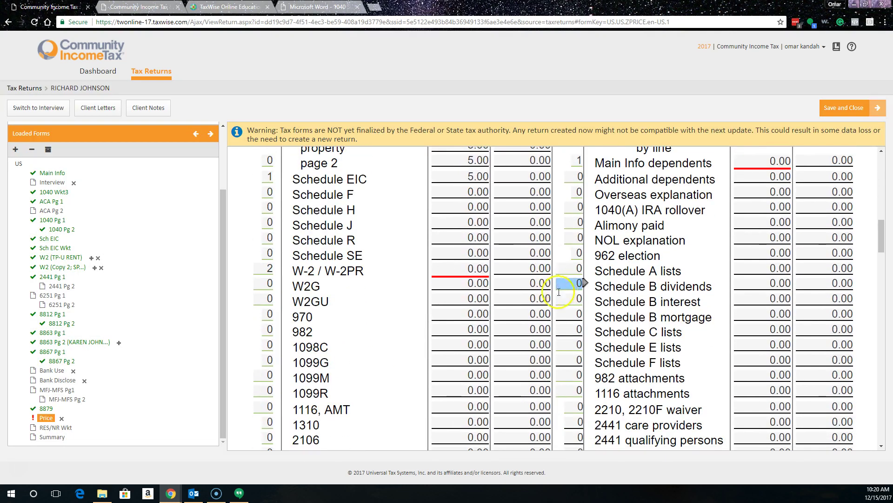
{"action": "left_click", "coordinate": [528, 330]}
{"action": "scroll", "coordinate": [465, 326], "scroll_direction": "up", "scroll_amount": 3}
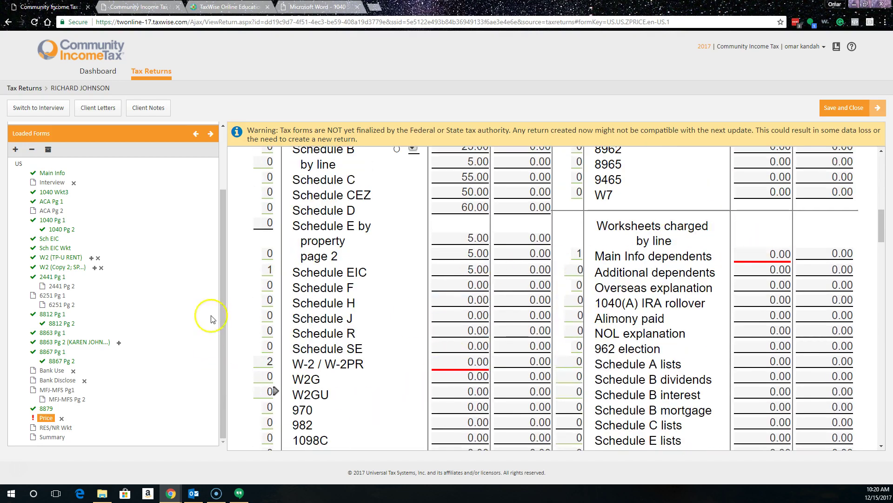
{"action": "scroll", "coordinate": [183, 324], "scroll_direction": "up", "scroll_amount": 3}
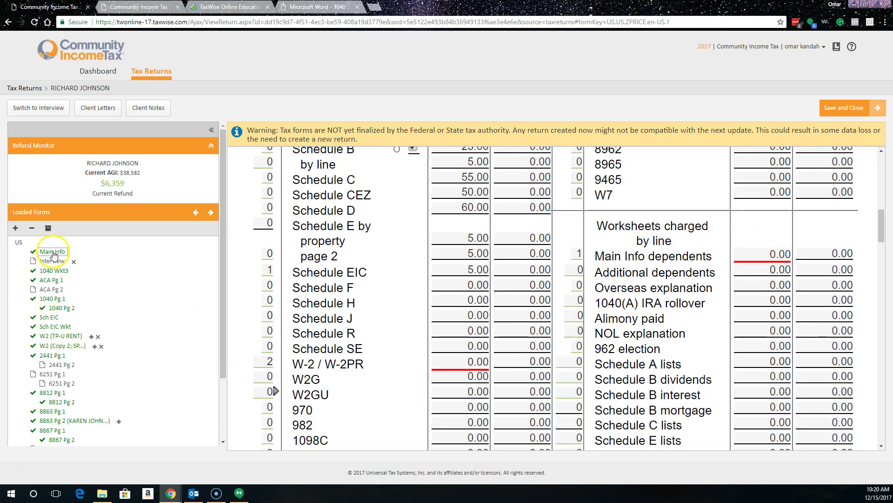
Step: Go back to the Main Information Sheet with the couple's names, SSNs and mailing address
{"action": "left_click", "coordinate": [52, 252]}
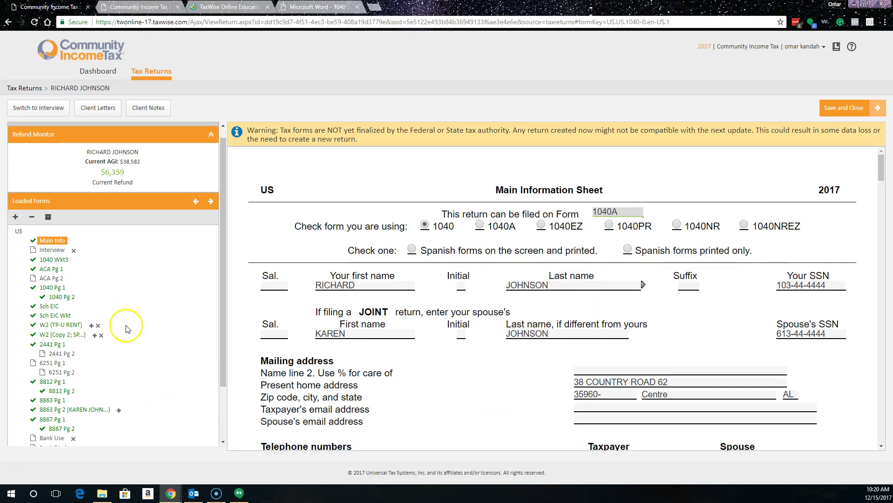
{"action": "scroll", "coordinate": [126, 328], "scroll_direction": "down", "scroll_amount": 3}
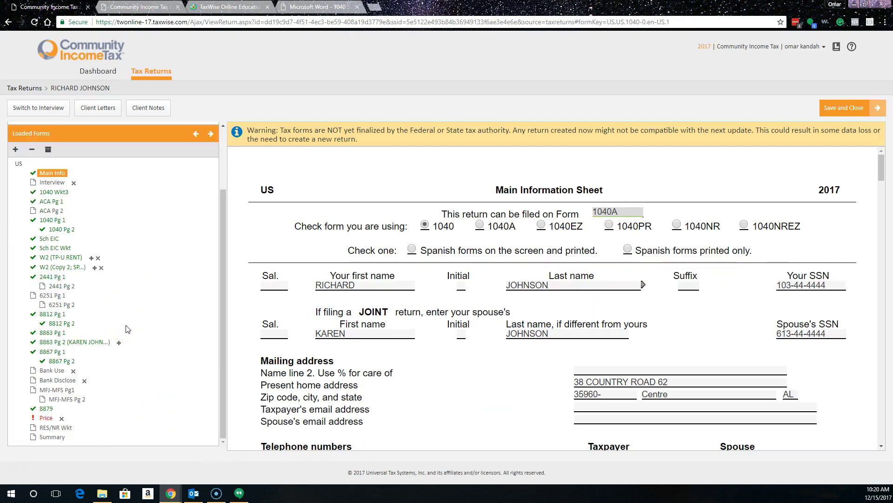